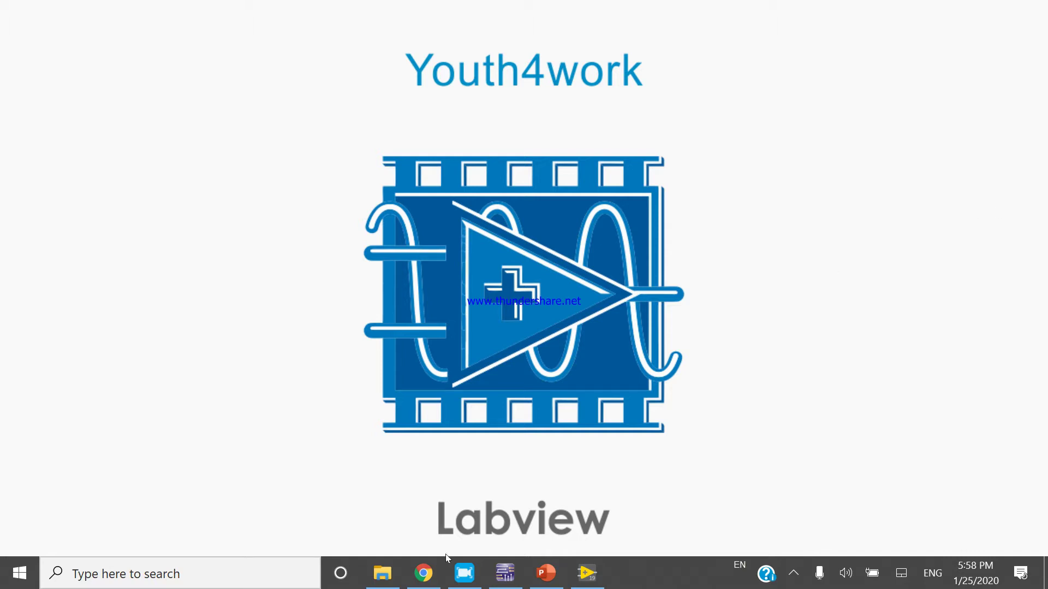
Step: Switch from the Labview slide to the empty Design1 schematic in Multisim
click(505, 573)
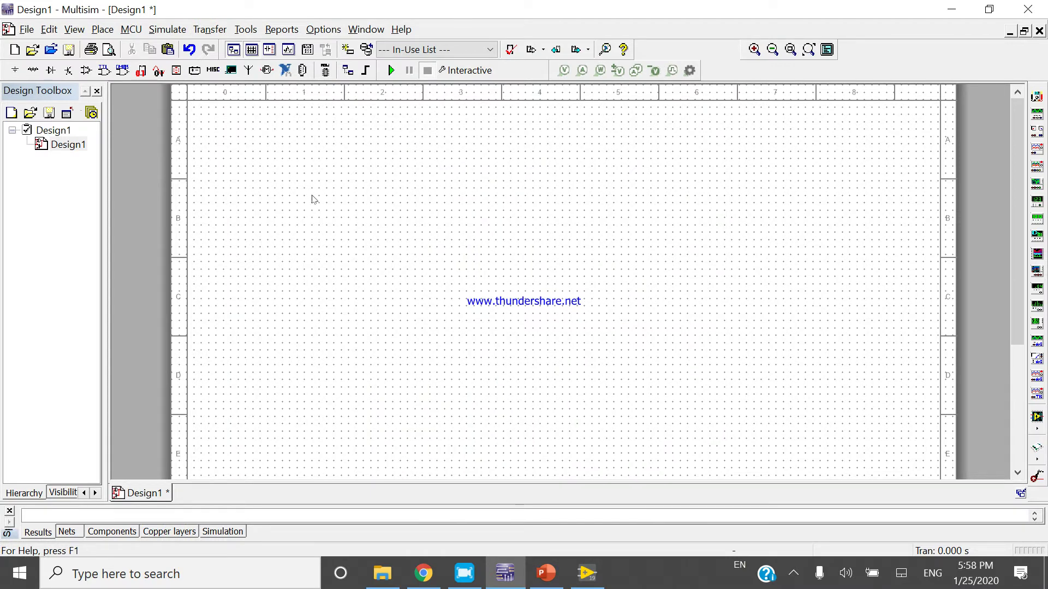
Step: Search all groups for 74ls09 and place the 74LS09D quad AND chip as U1
key(ctrl+w)
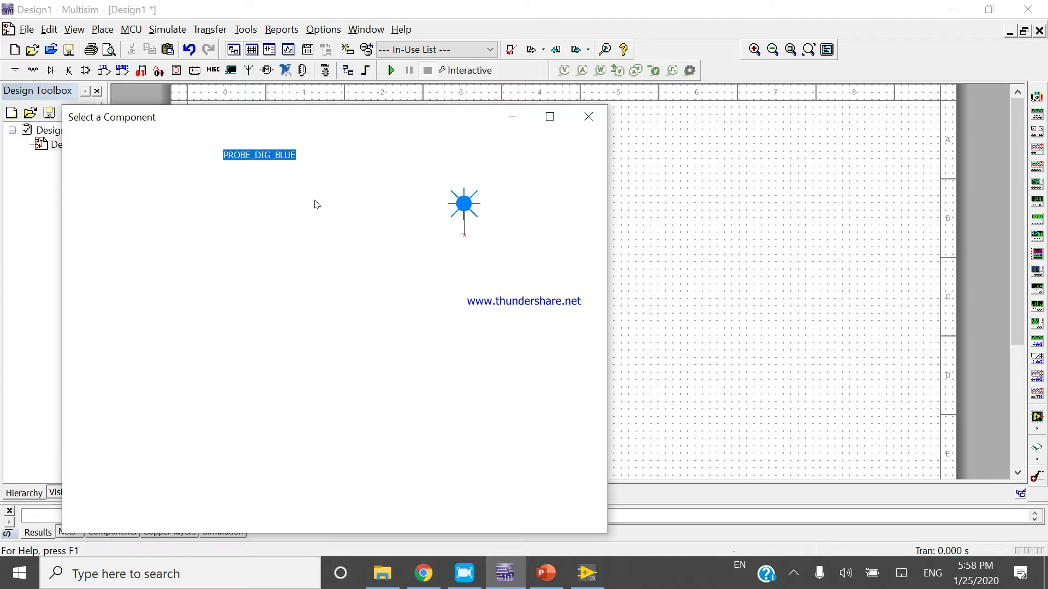
click(357, 158)
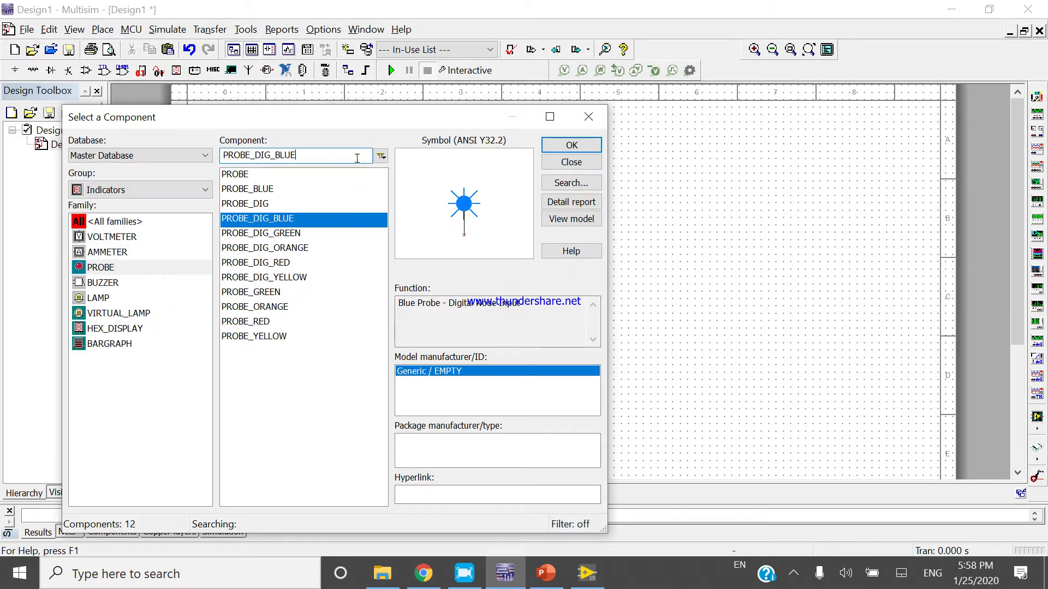
key(BackSpace)
key(BackSpace)
key(BackSpace)
key(BackSpace)
key(BackSpace)
key(BackSpace)
key(BackSpace)
key(BackSpace)
key(BackSpace)
key(BackSpace)
key(BackSpace)
key(BackSpace)
key(BackSpace)
key(BackSpace)
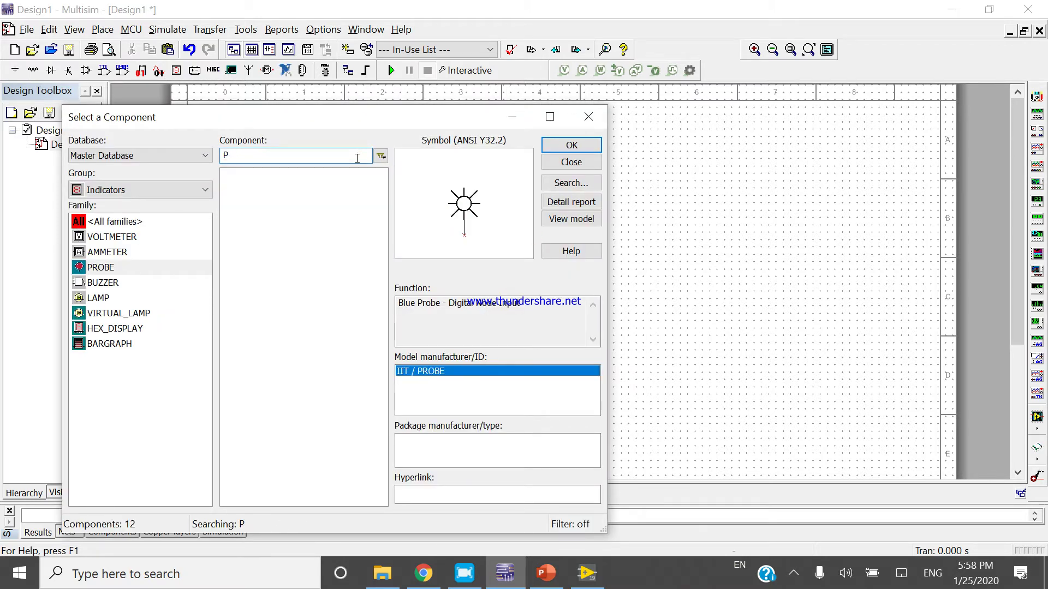
click(186, 190)
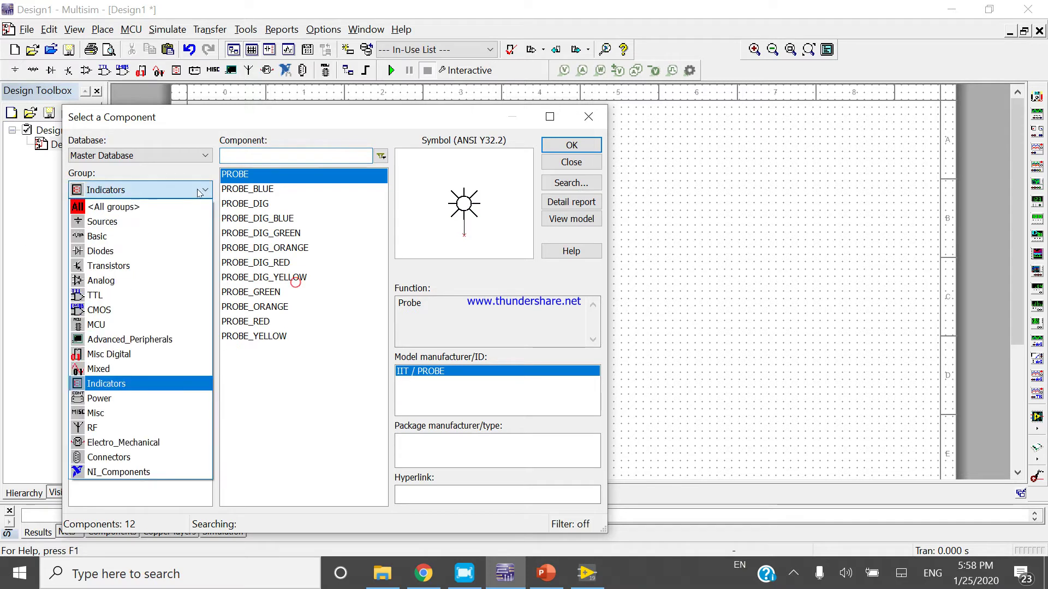
click(186, 207)
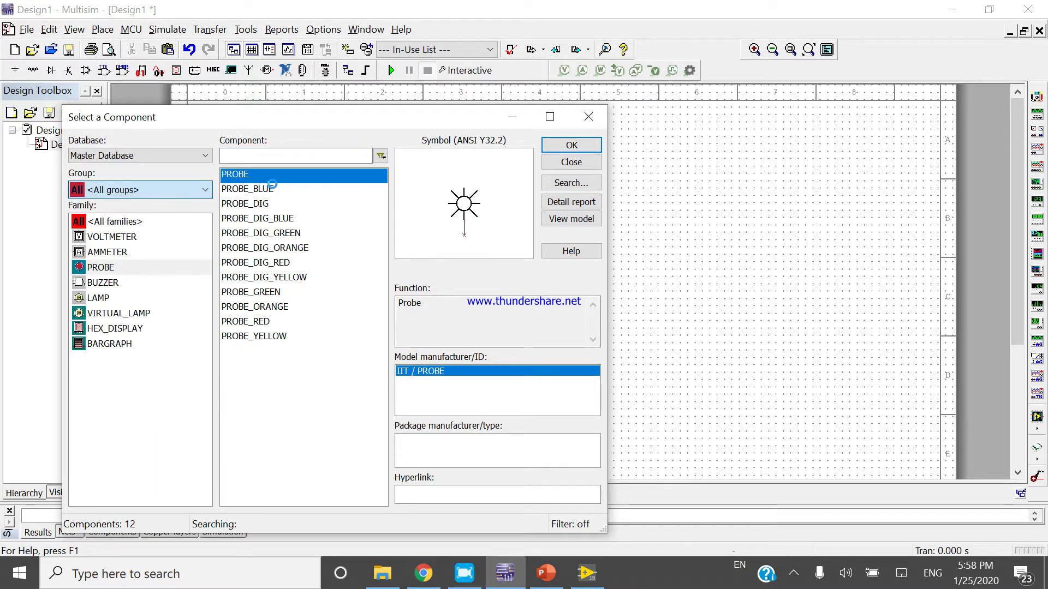
text(spst)
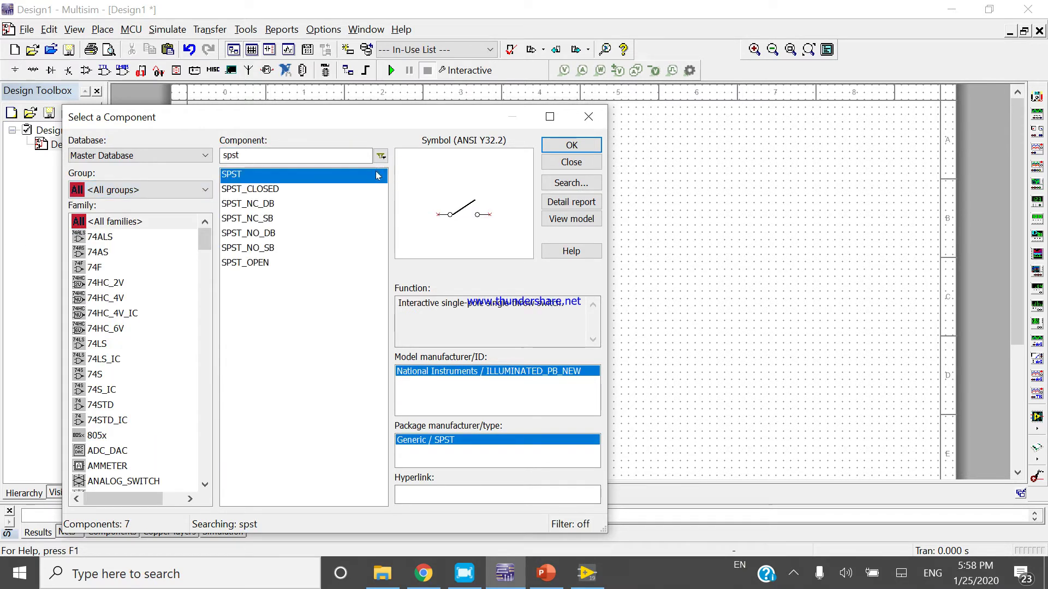
key(BackSpace)
key(BackSpace)
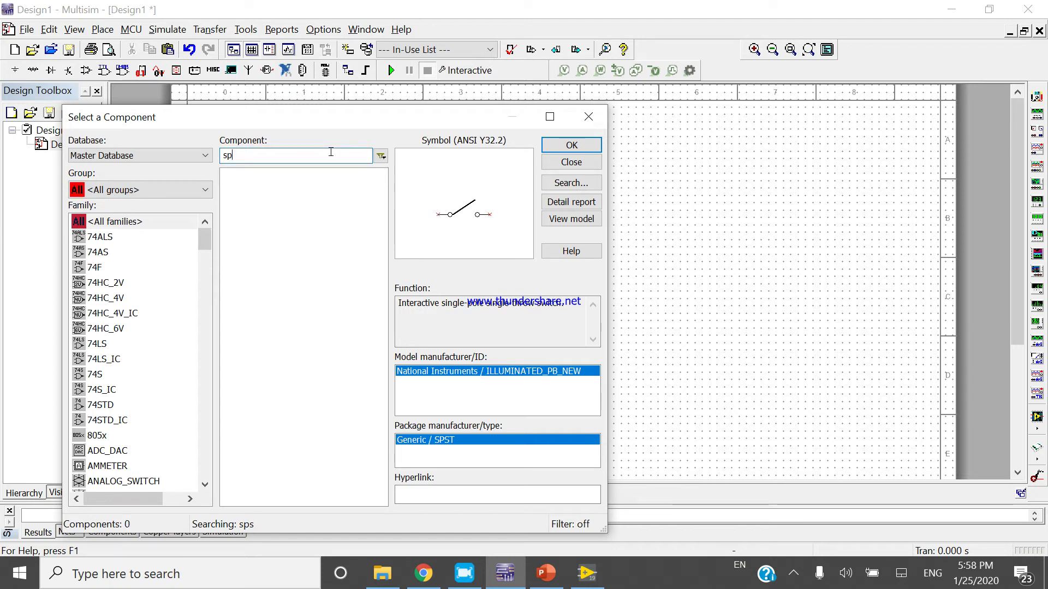
key(BackSpace)
key(BackSpace)
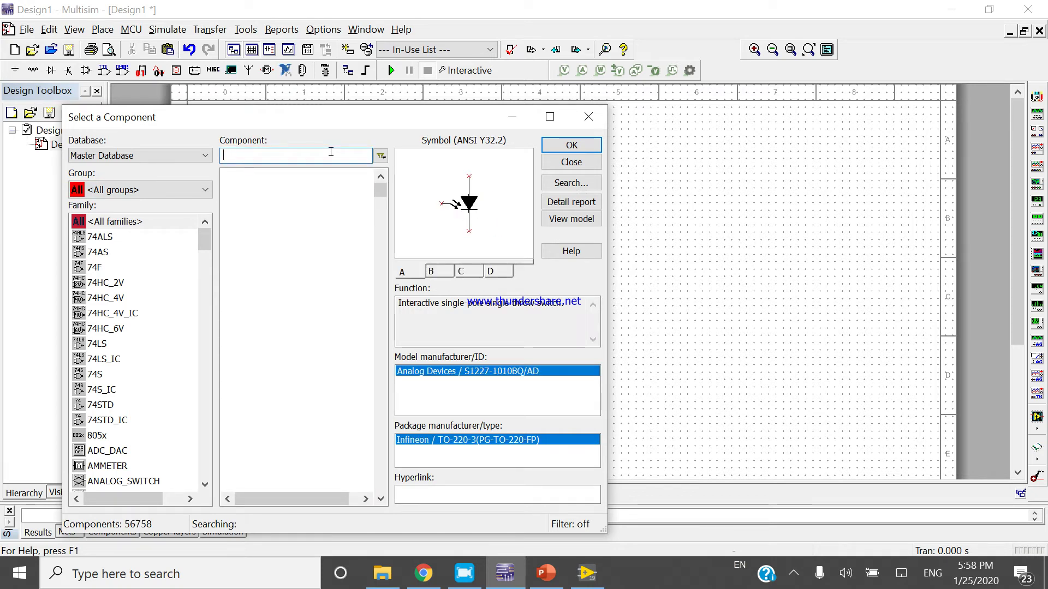
text(7)
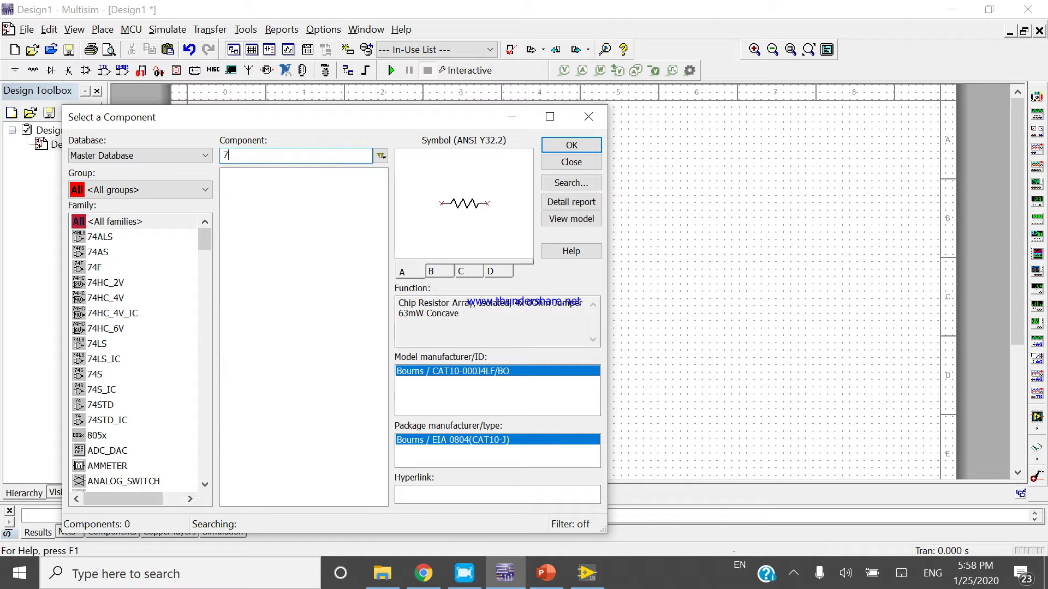
text(4)
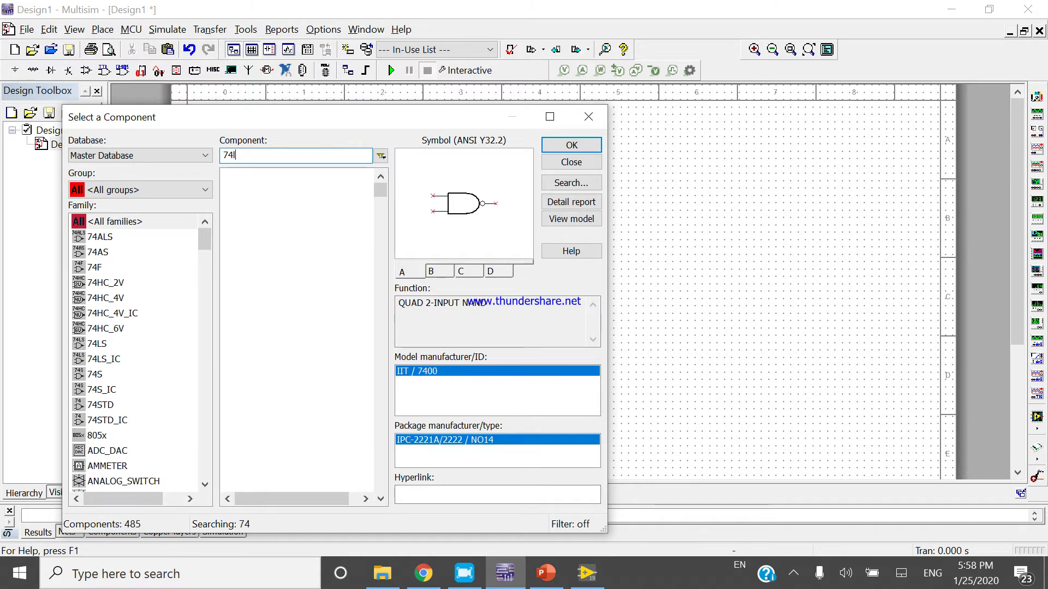
text(ls)
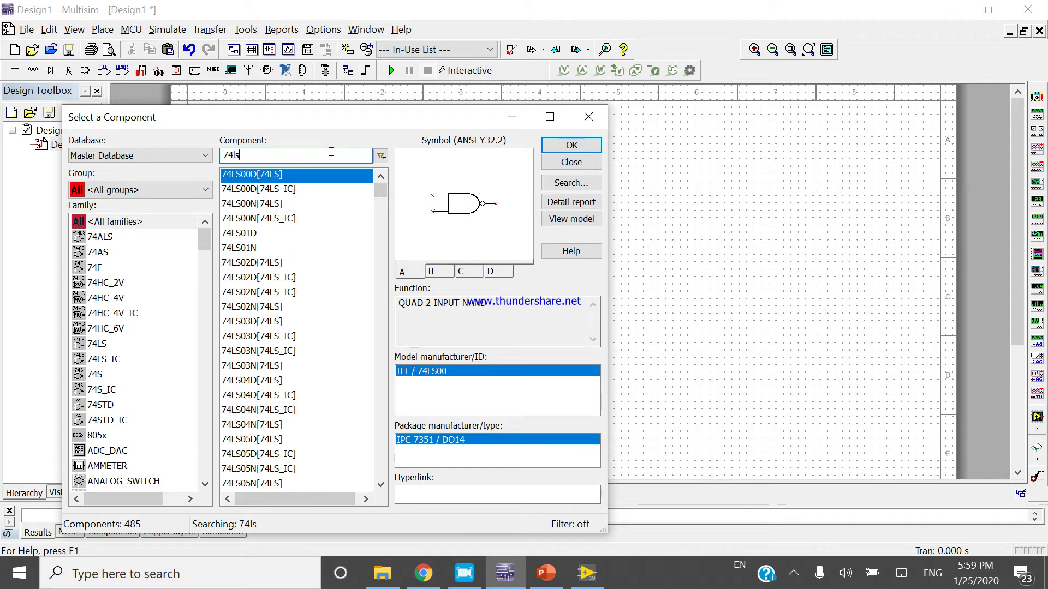
text(09d)
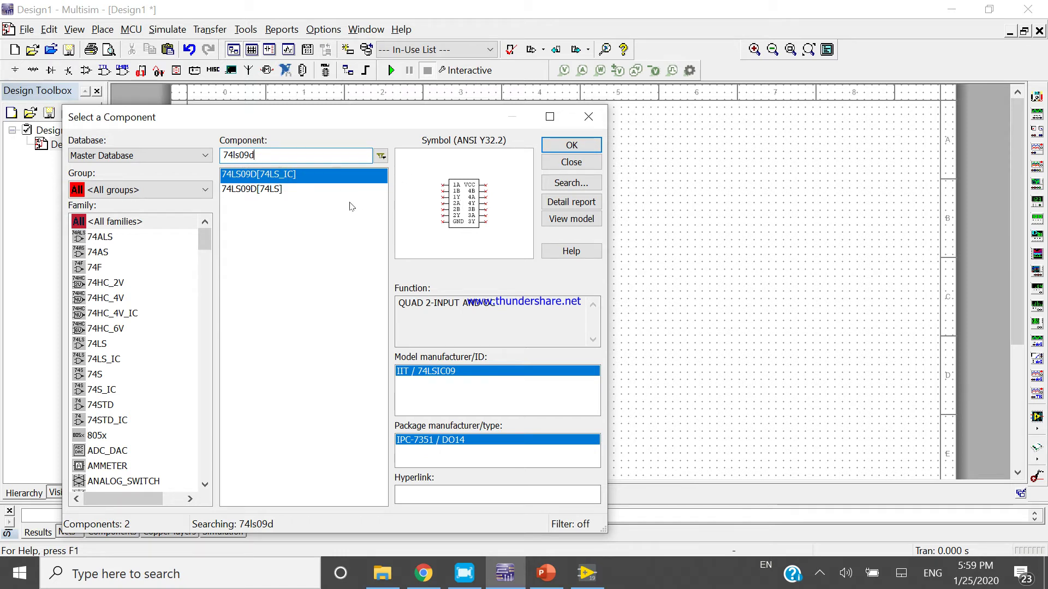
click(554, 147)
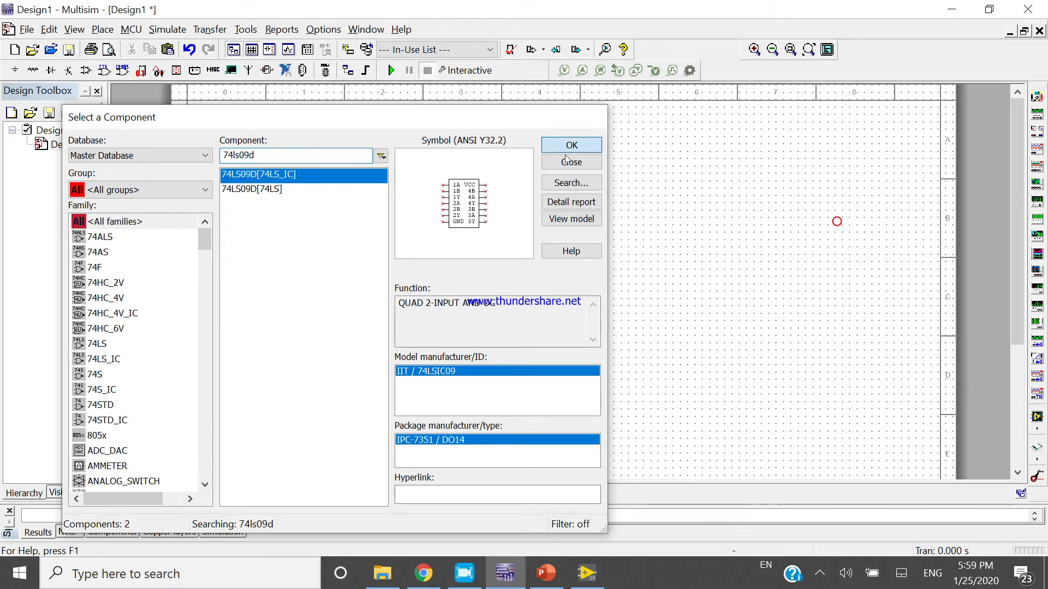
click(418, 261)
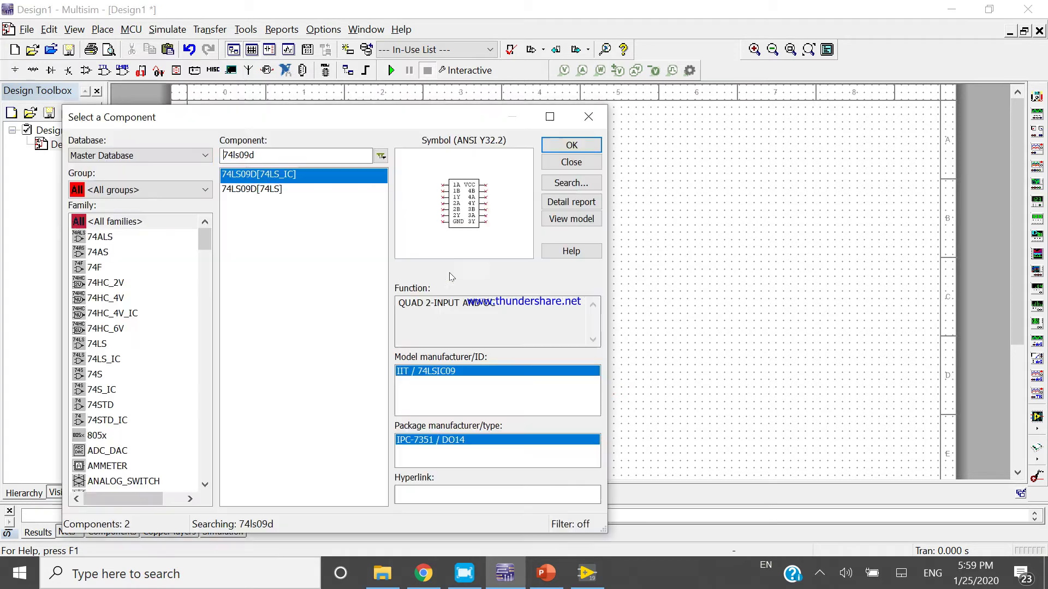
drag(457, 123, 544, 353)
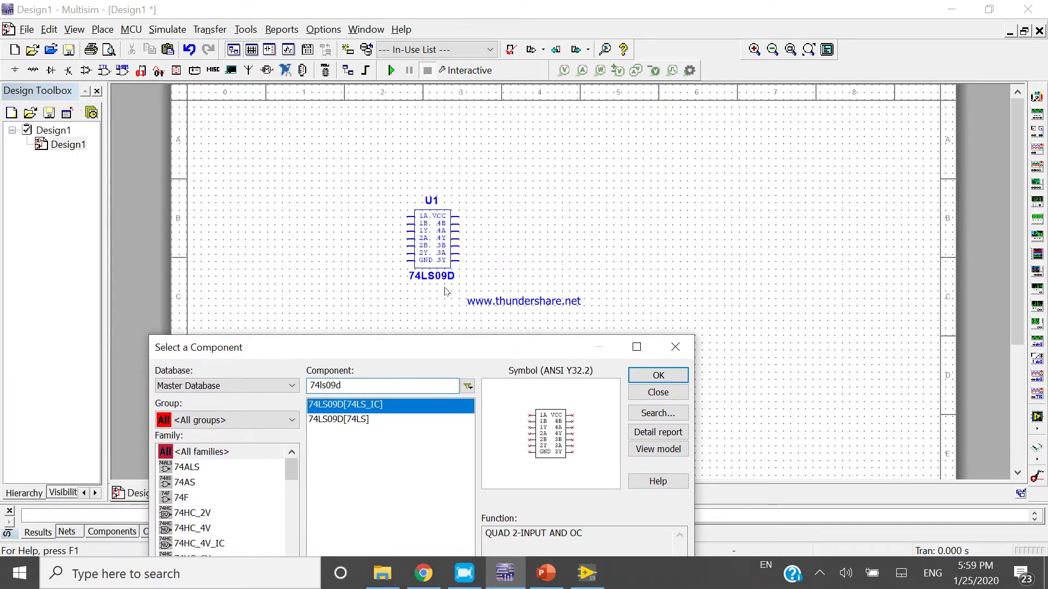
Step: Move the Select a Component dialog to the upper right and trim the 74ls09d search
drag(458, 354, 630, 348)
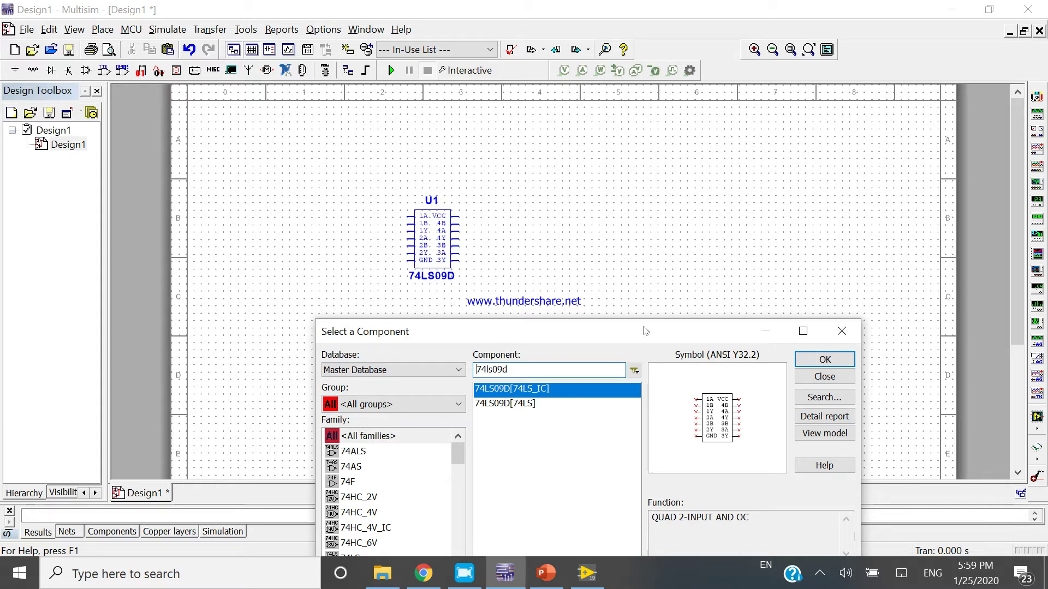
drag(620, 342, 804, 136)
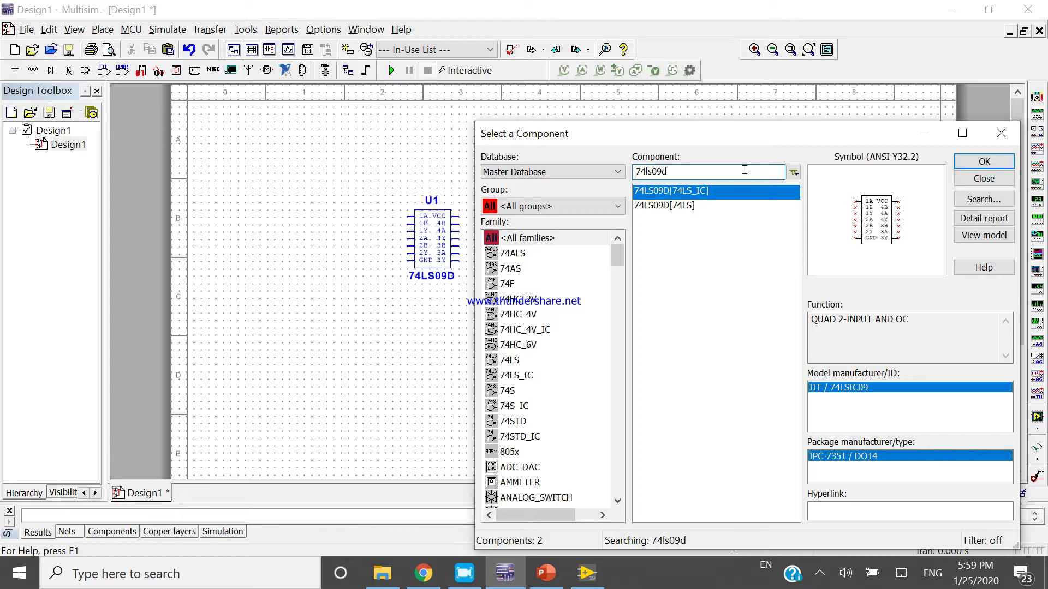
click(717, 175)
key(BackSpace)
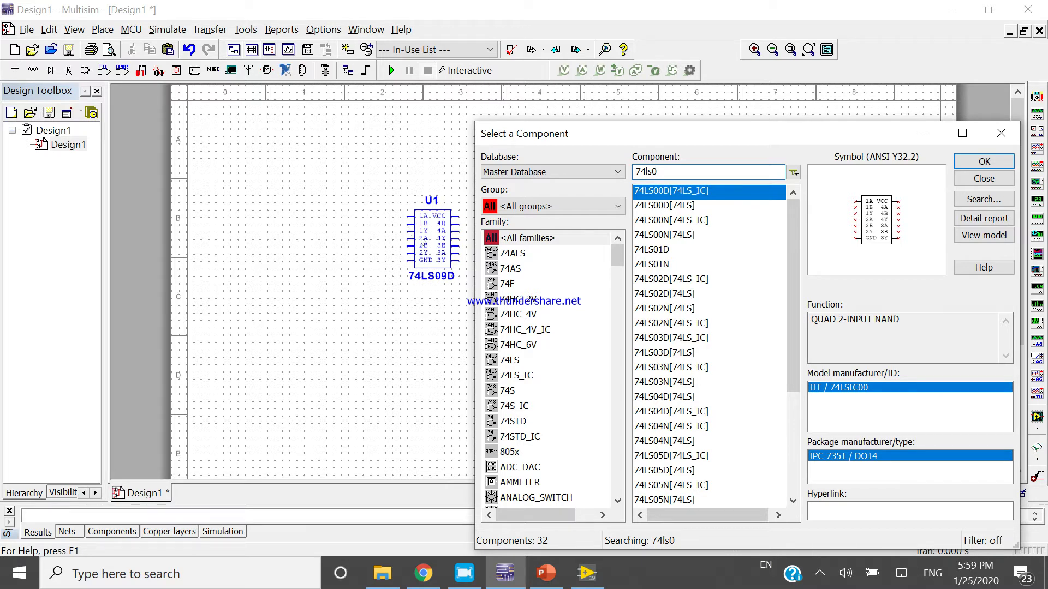
key(BackSpace)
key(BackSpace)
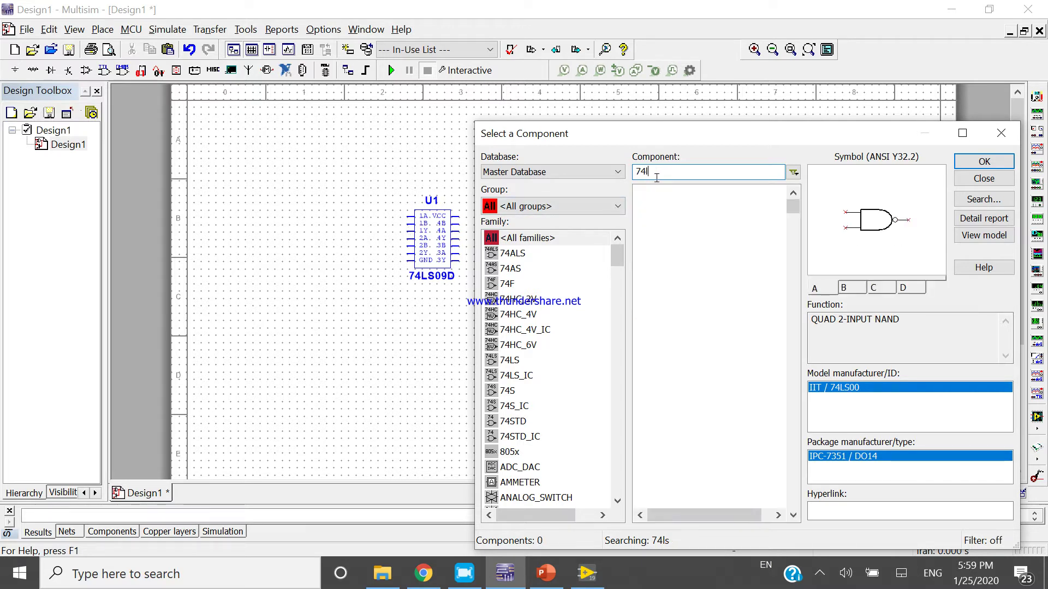
Step: Search 'vcc' and place the 5.0 V VCC supply beside U1
key(BackSpace)
key(BackSpace)
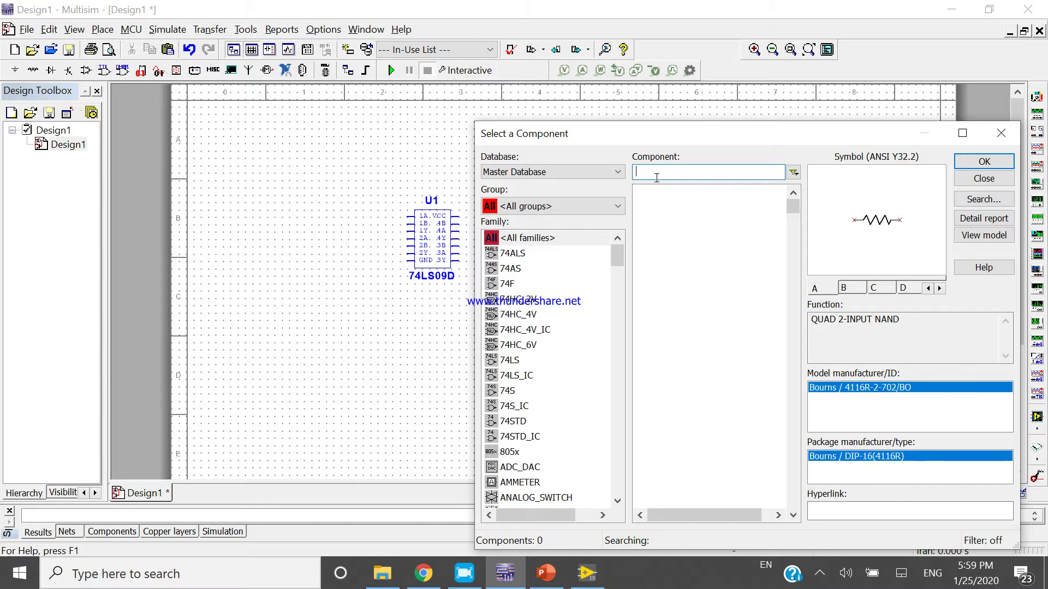
text(vcc)
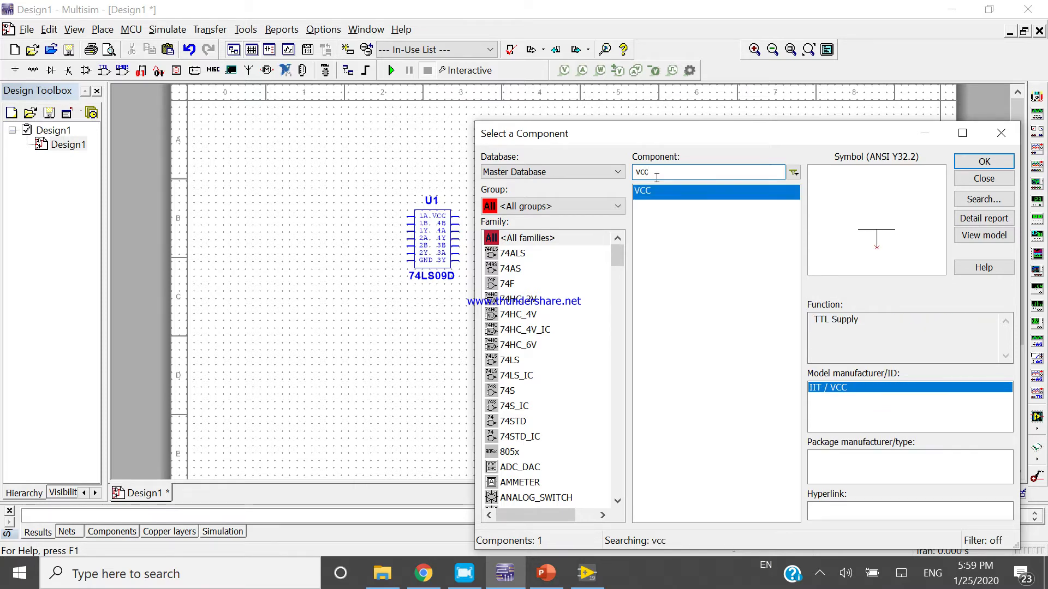
key(Return)
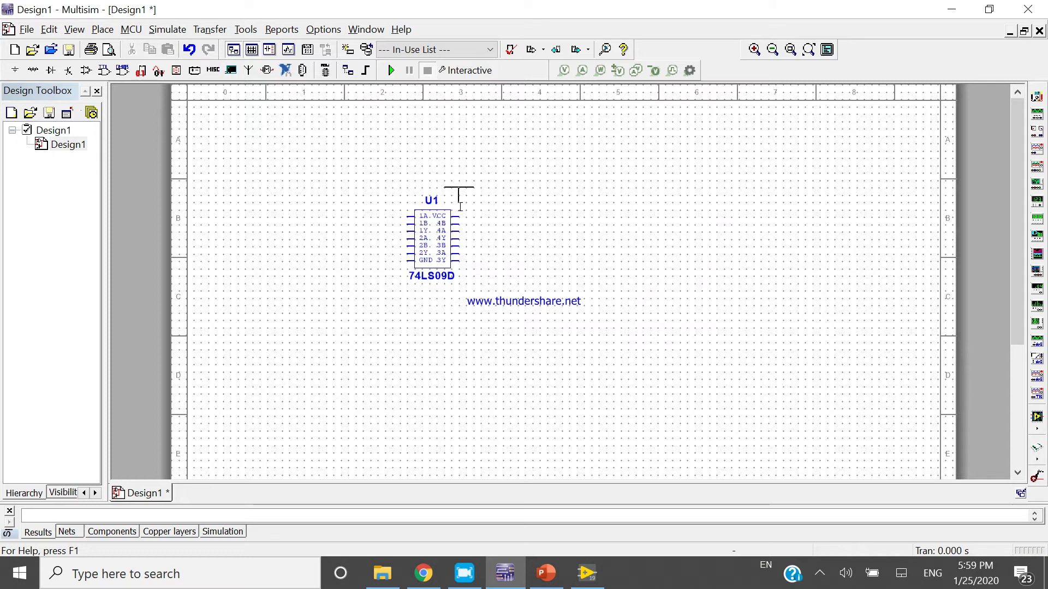
click(466, 208)
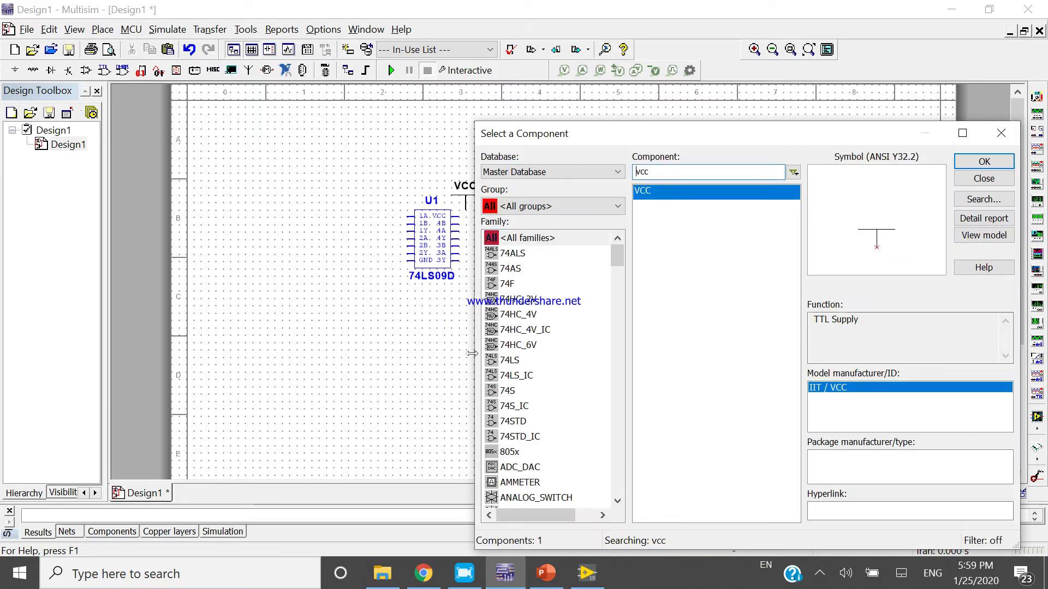
Step: Search 'gro' and place the GROUND symbol below-left of the chip
double_click(662, 175)
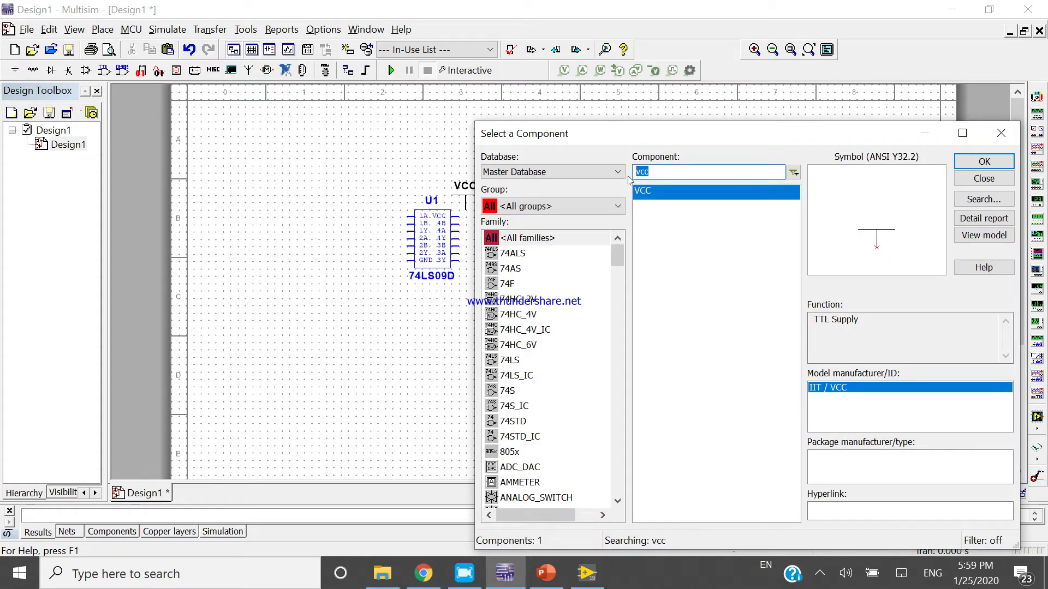
text(gr)
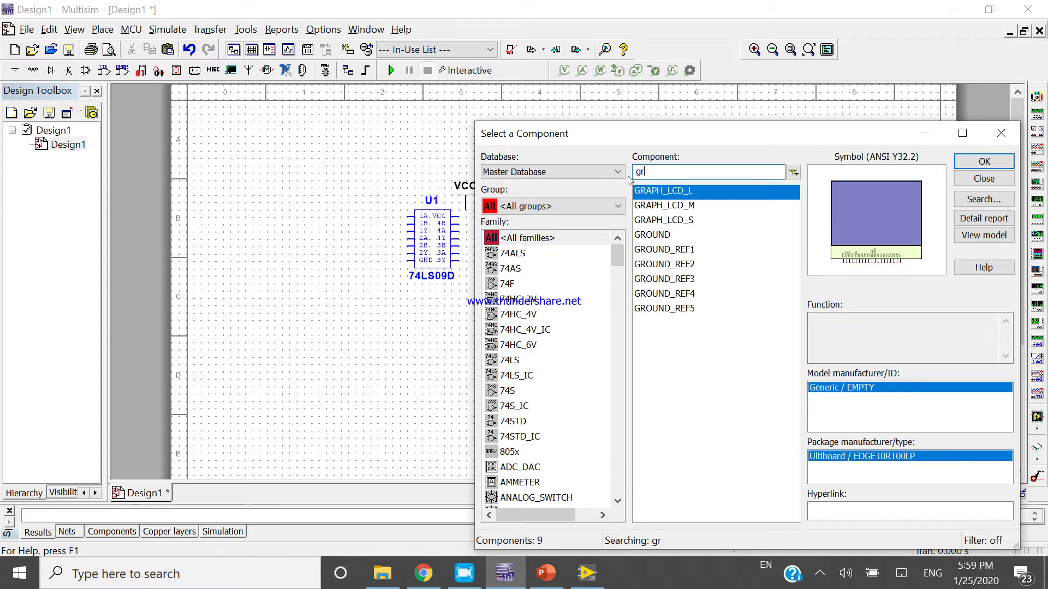
text(o)
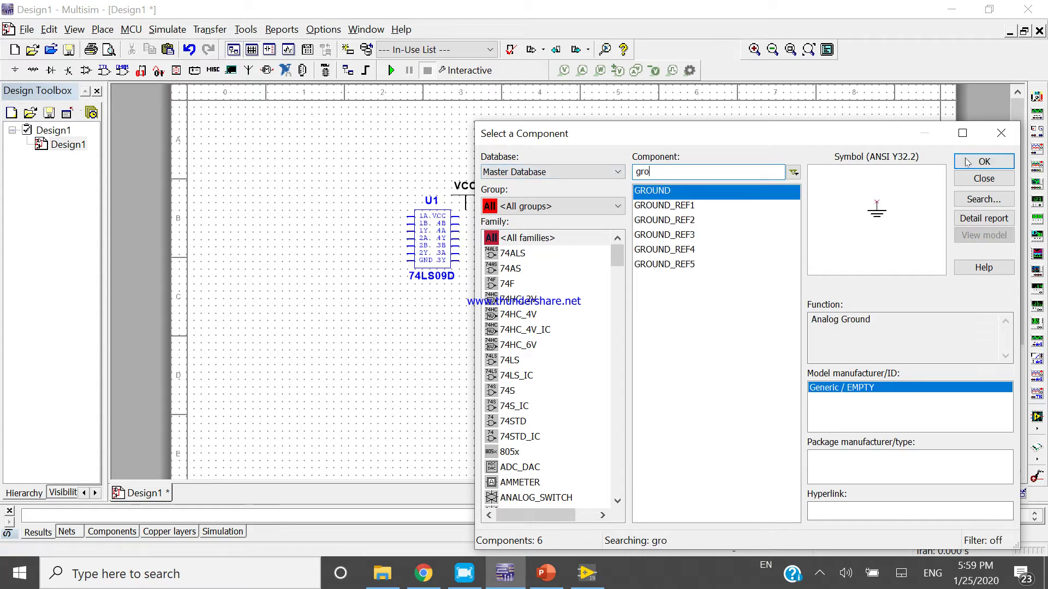
click(984, 162)
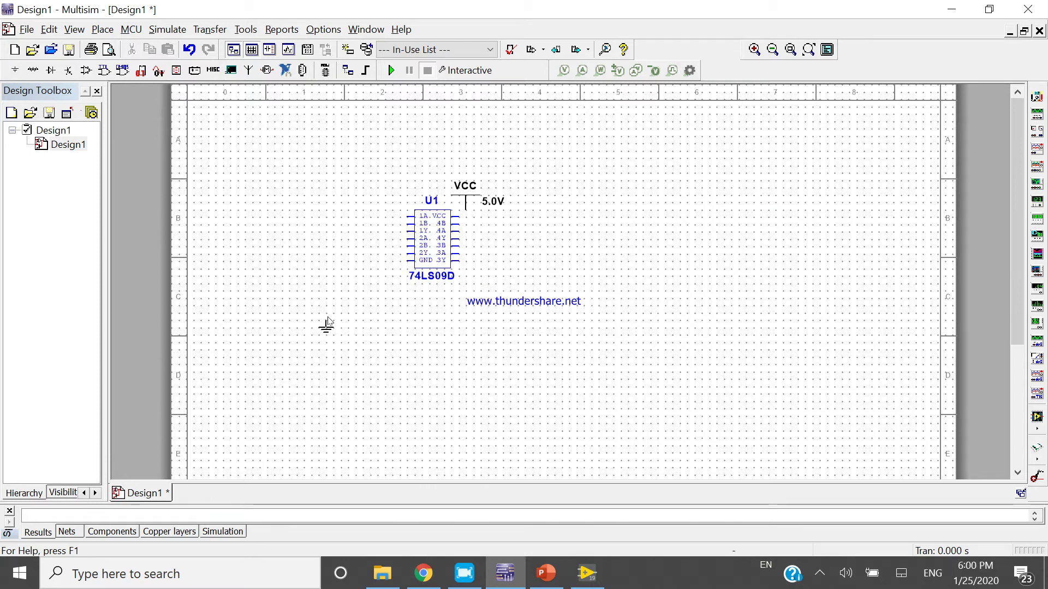
click(326, 326)
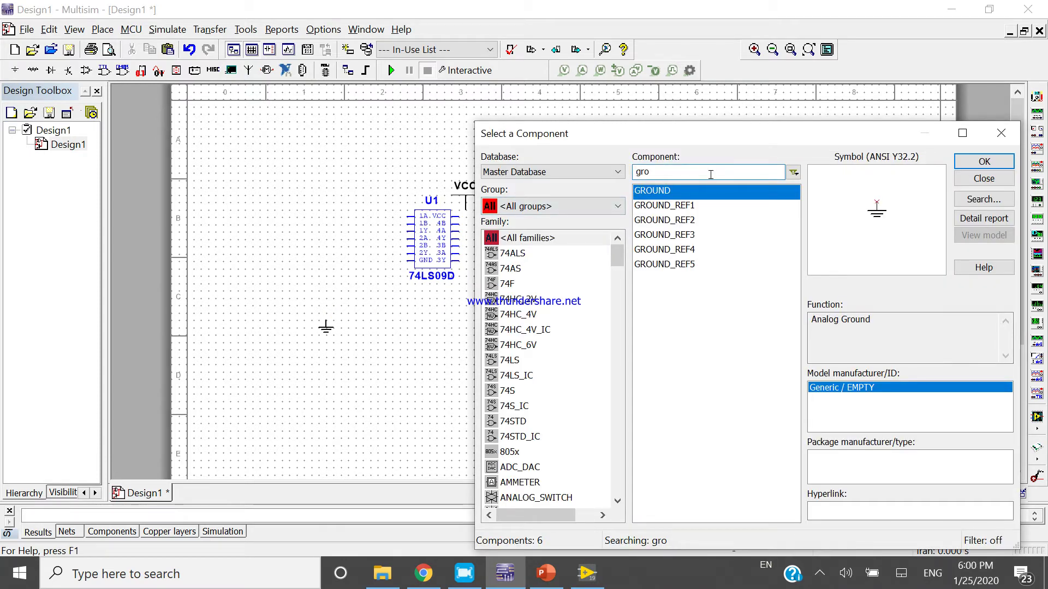
Step: Search 'Spst' and place switch S1 to the right of the chip
click(711, 174)
key(BackSpace)
key(BackSpace)
key(BackSpace)
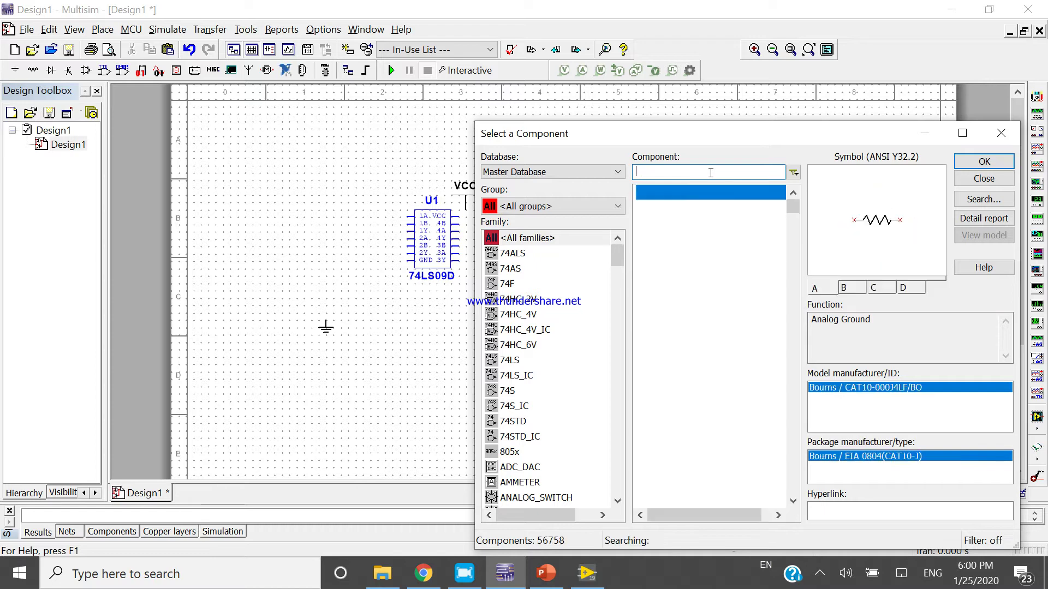
text(Sp)
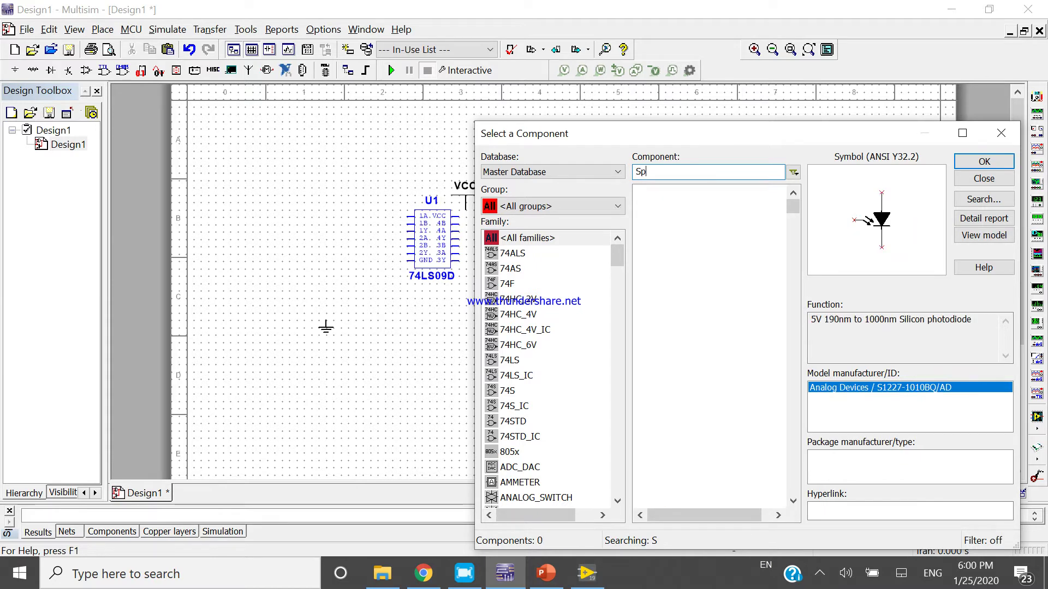
text(st)
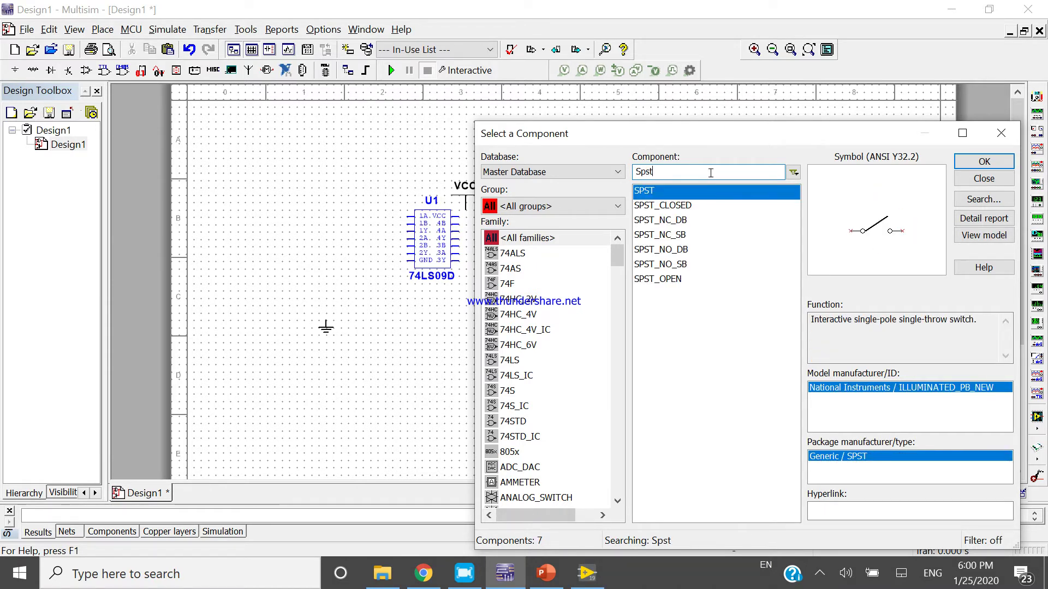
key(Return)
click(636, 241)
Step: Search 'pro' and select PROBE_DIG_BLUE from the probe results
key(Delete)
key(Delete)
key(Delete)
key(Delete)
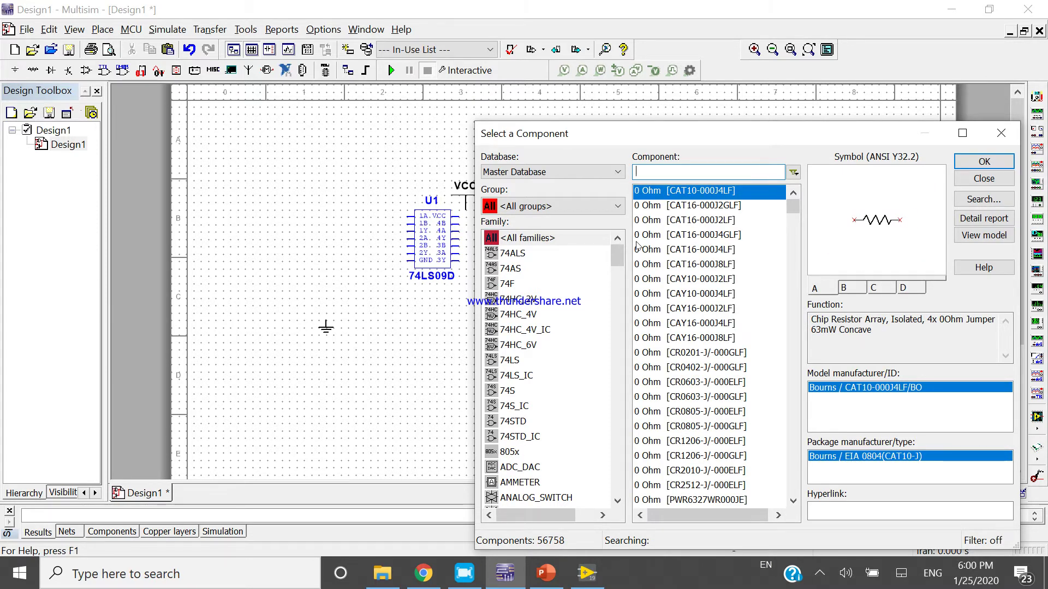
text(pro)
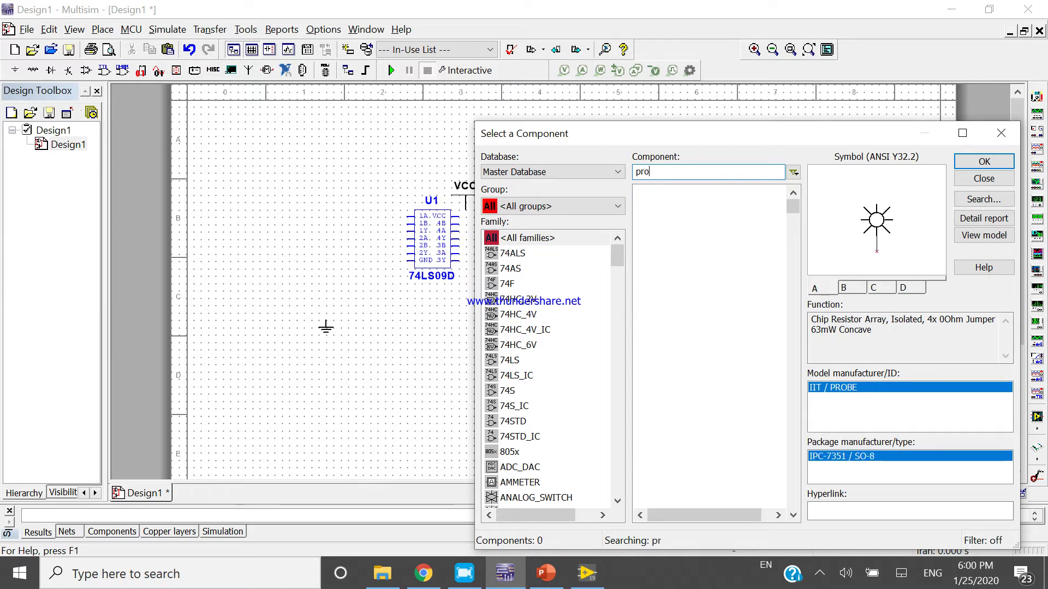
click(649, 240)
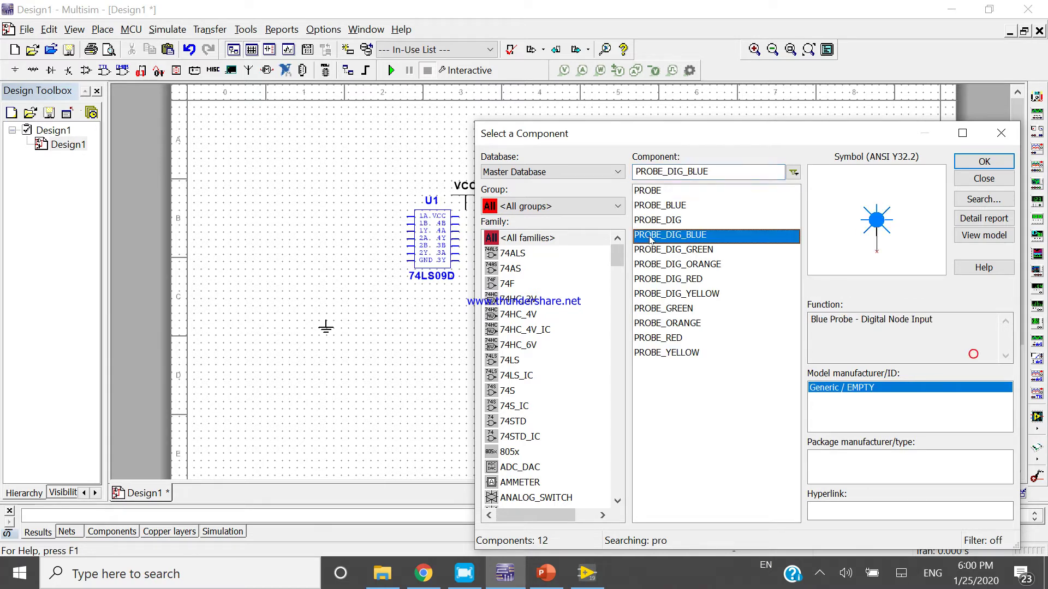
Step: Place blue probe X1 above-left of the chip and a 12 V DC_POWER source V1 left of it
double_click(701, 239)
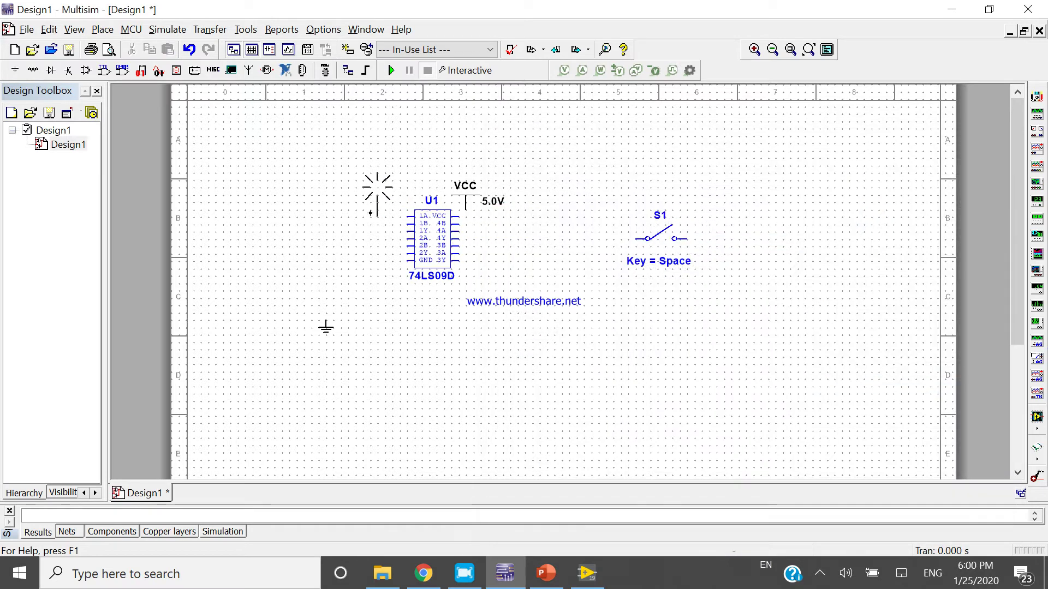
click(349, 206)
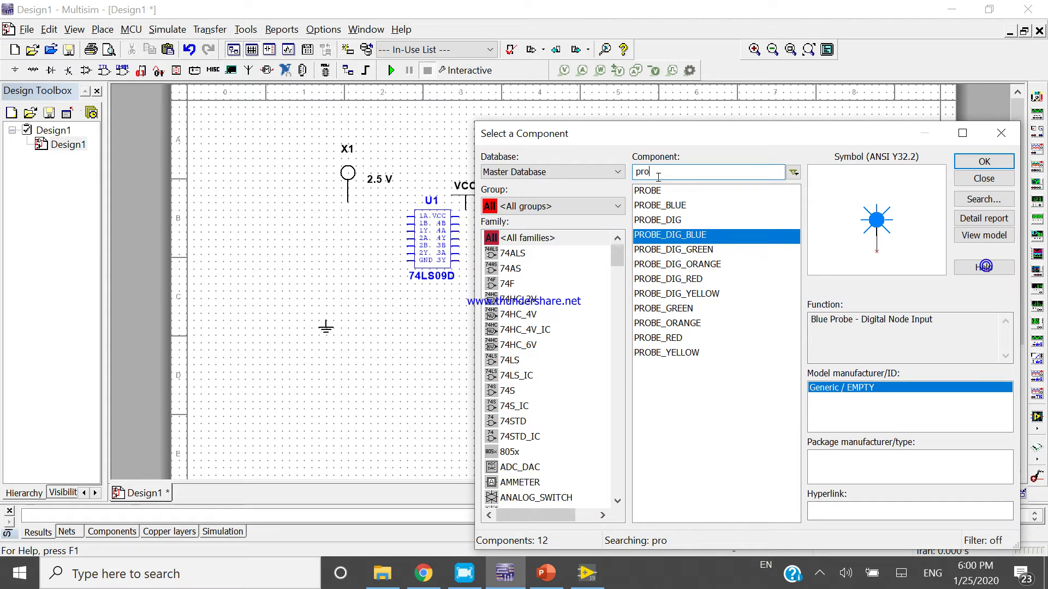
text(dc)
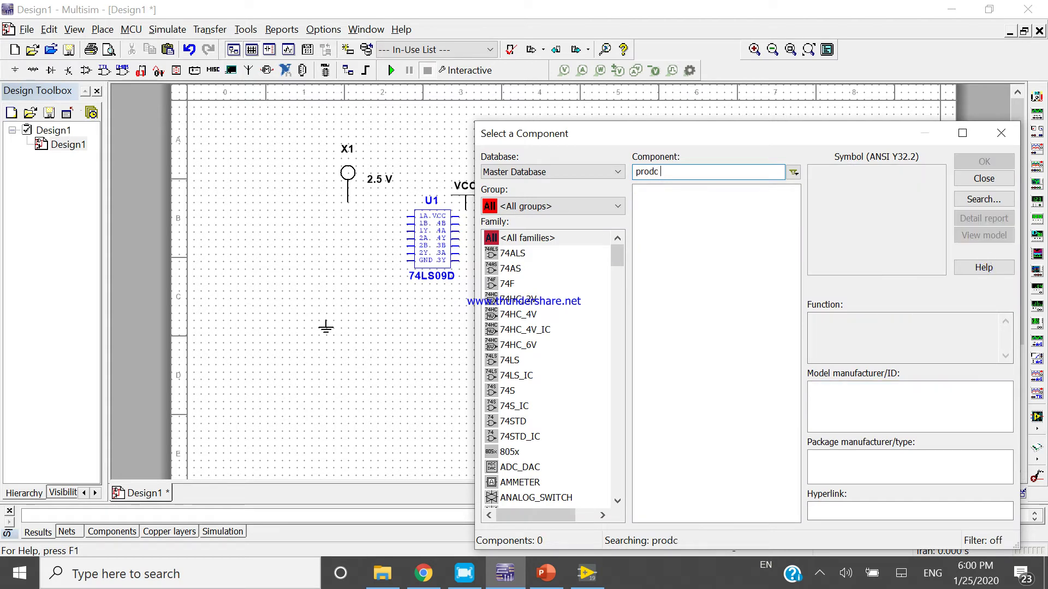
key(BackSpace)
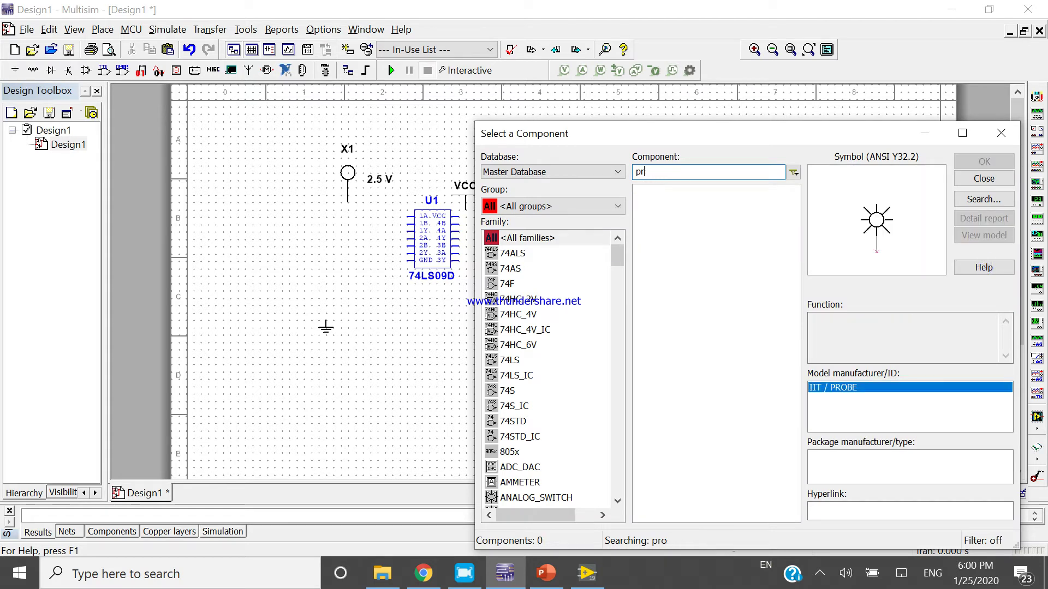
key(BackSpace)
text(d)
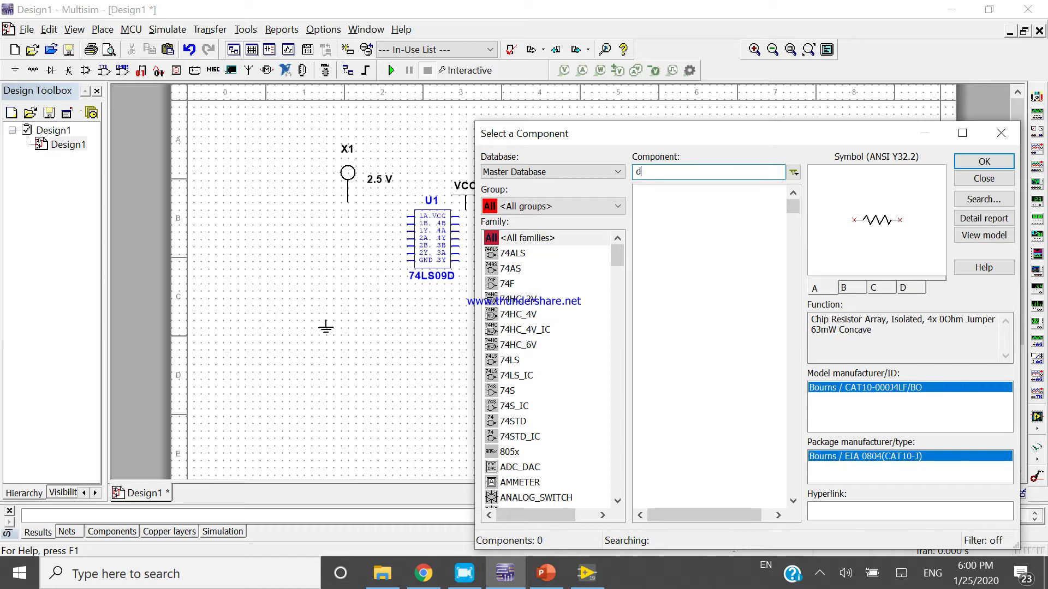
text(c p)
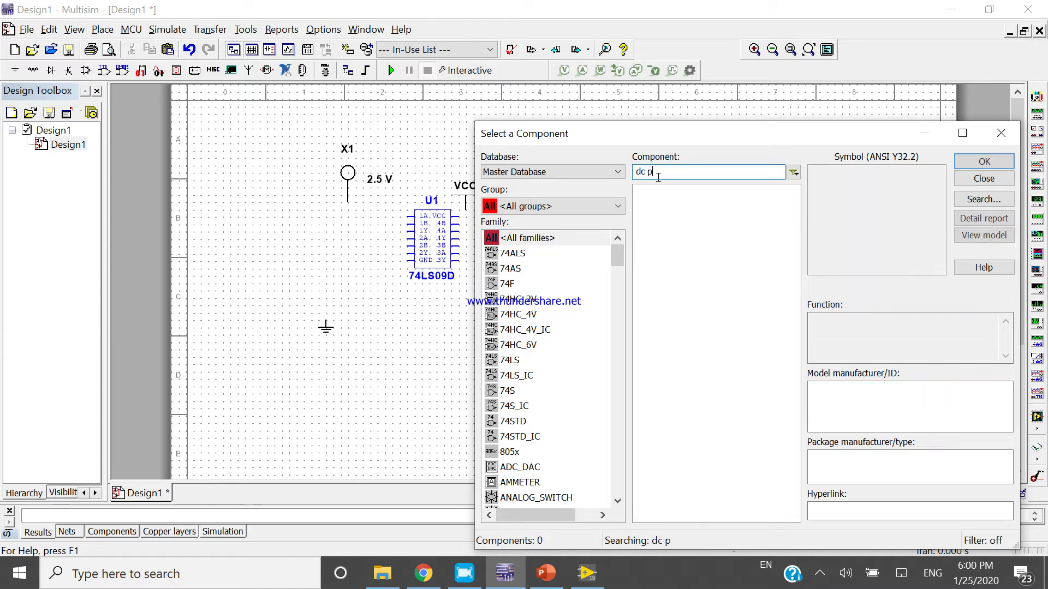
key(BackSpace)
key(BackSpace)
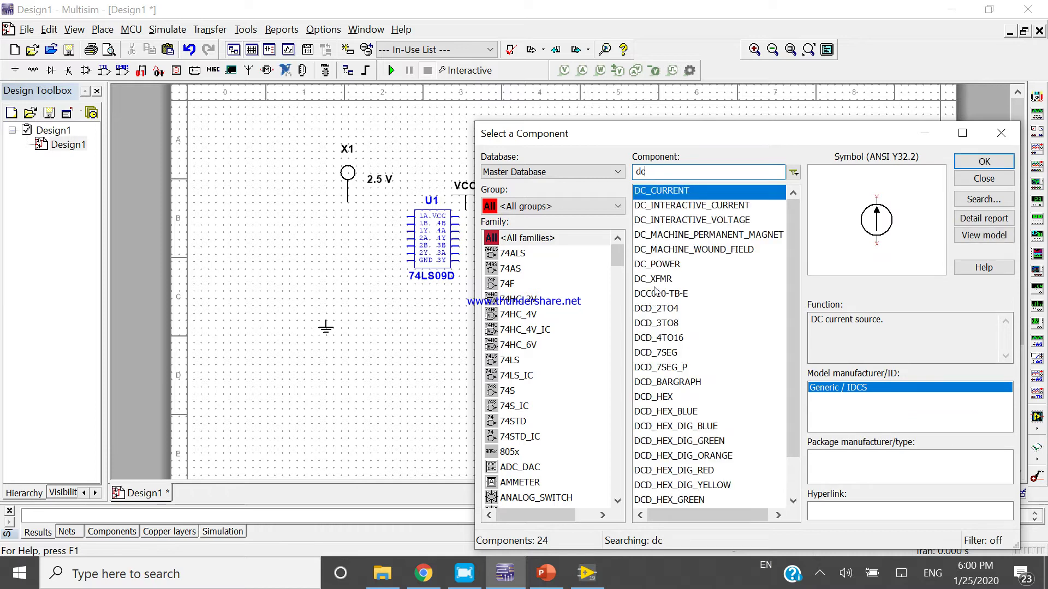
double_click(657, 265)
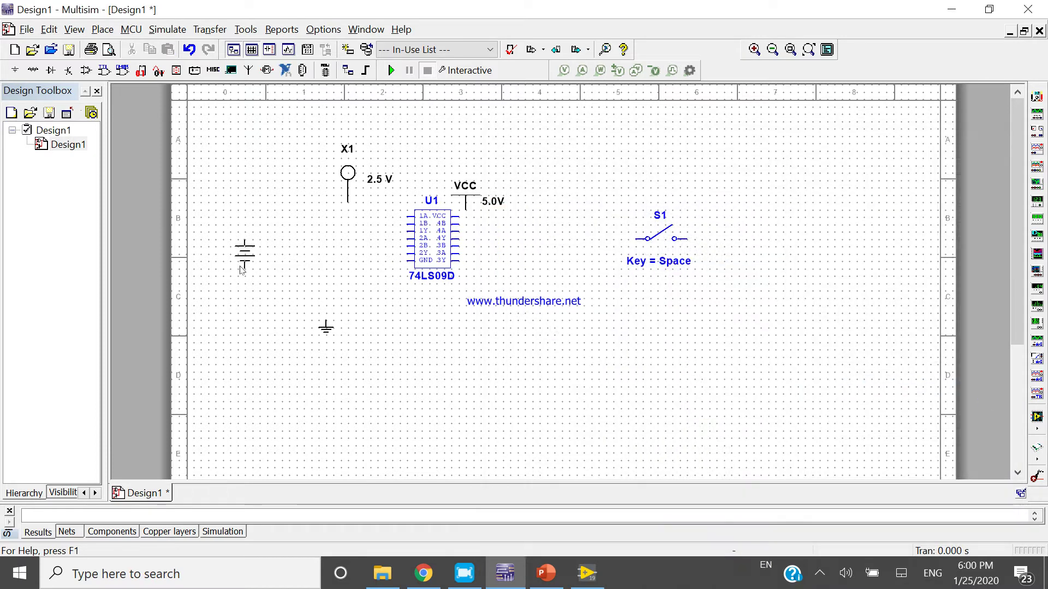
click(223, 256)
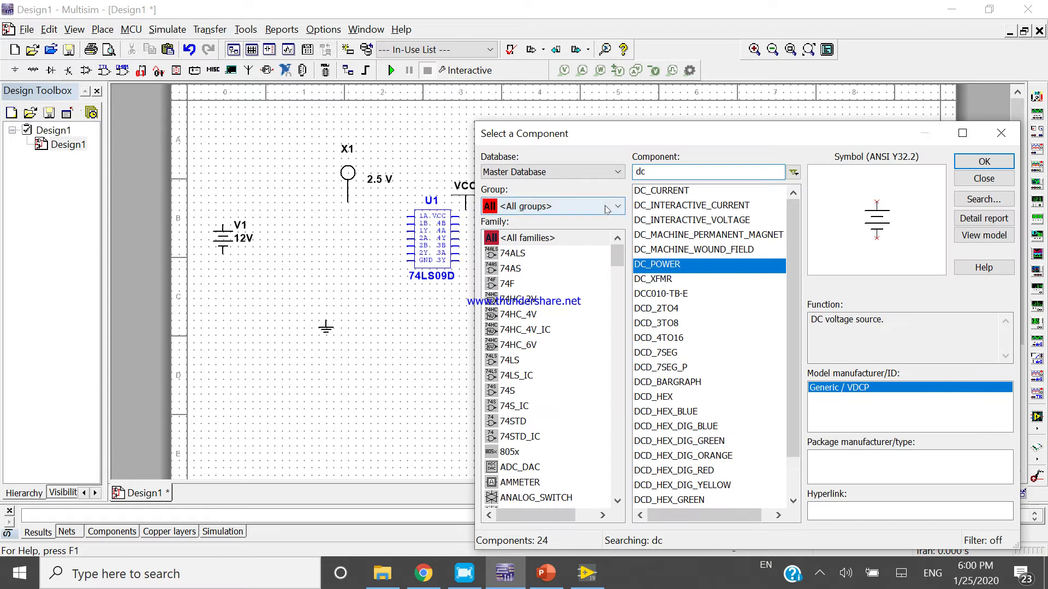
Step: Place a 1 kΩ resistor R1 from the Basic parts beside the ground symbol
click(1000, 132)
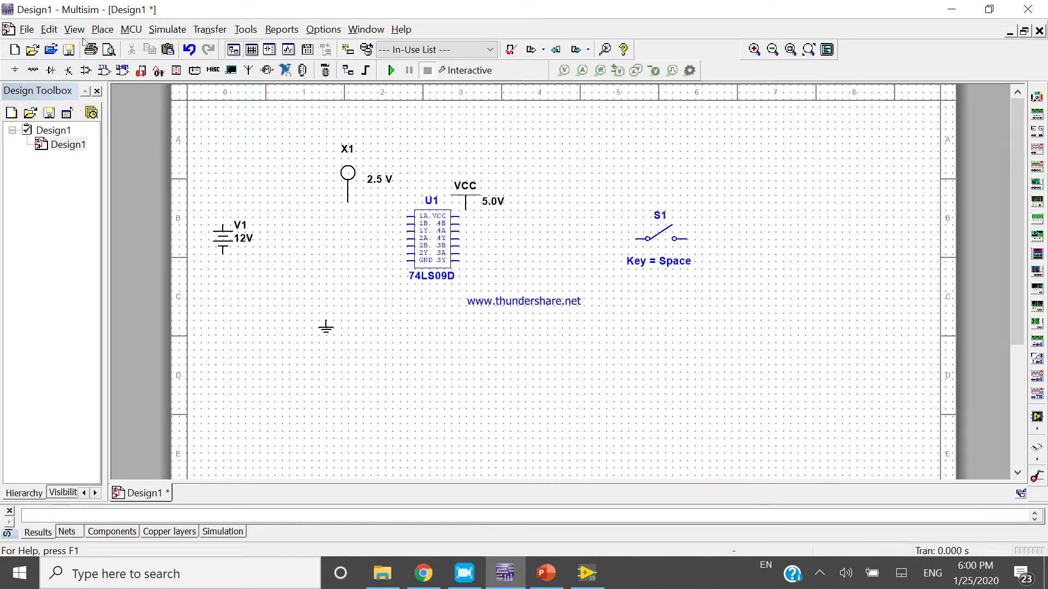
click(33, 71)
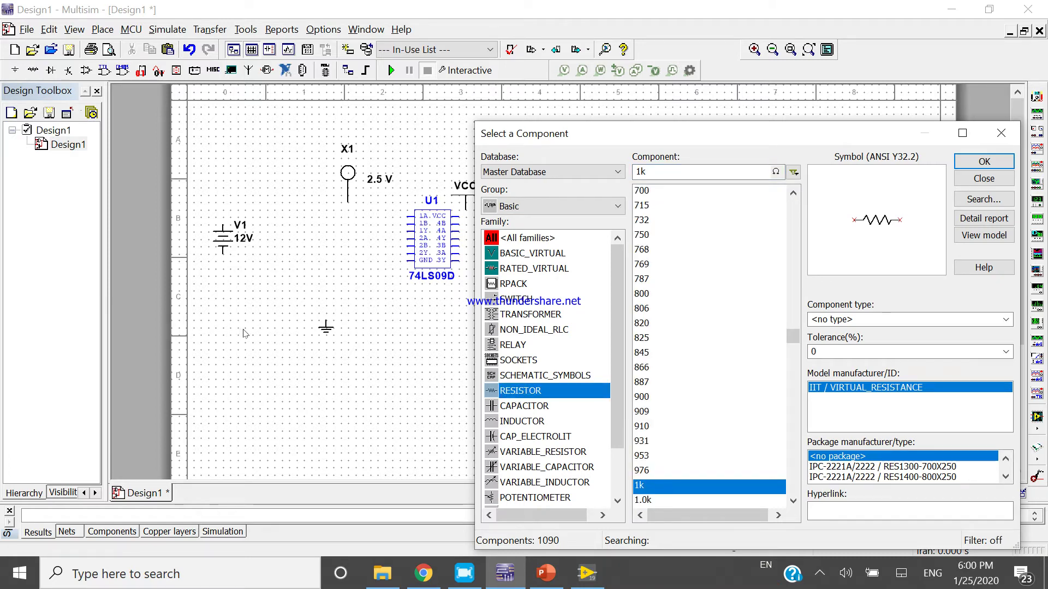
key(Return)
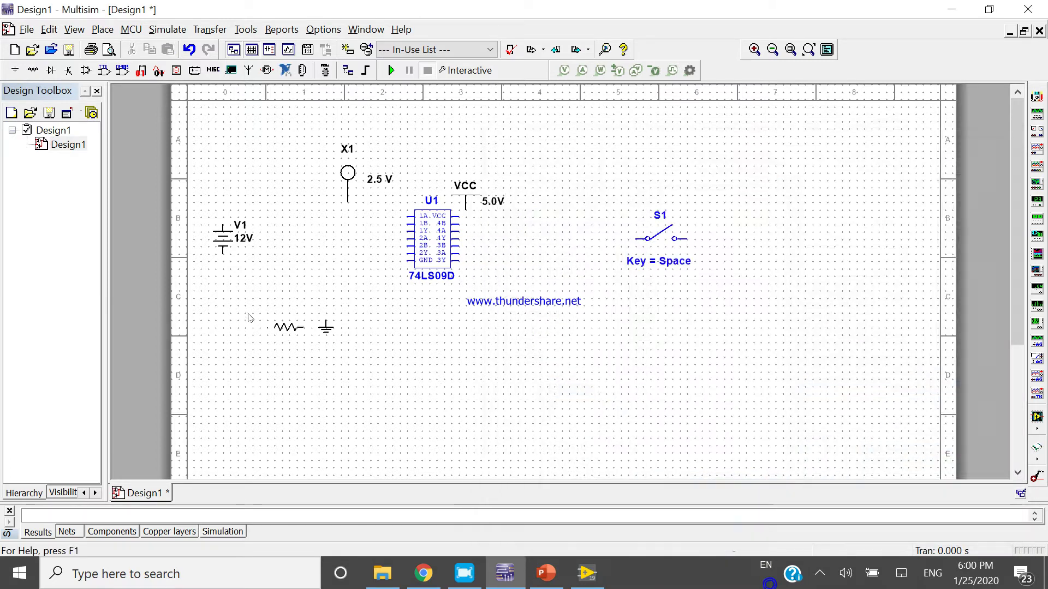
click(262, 312)
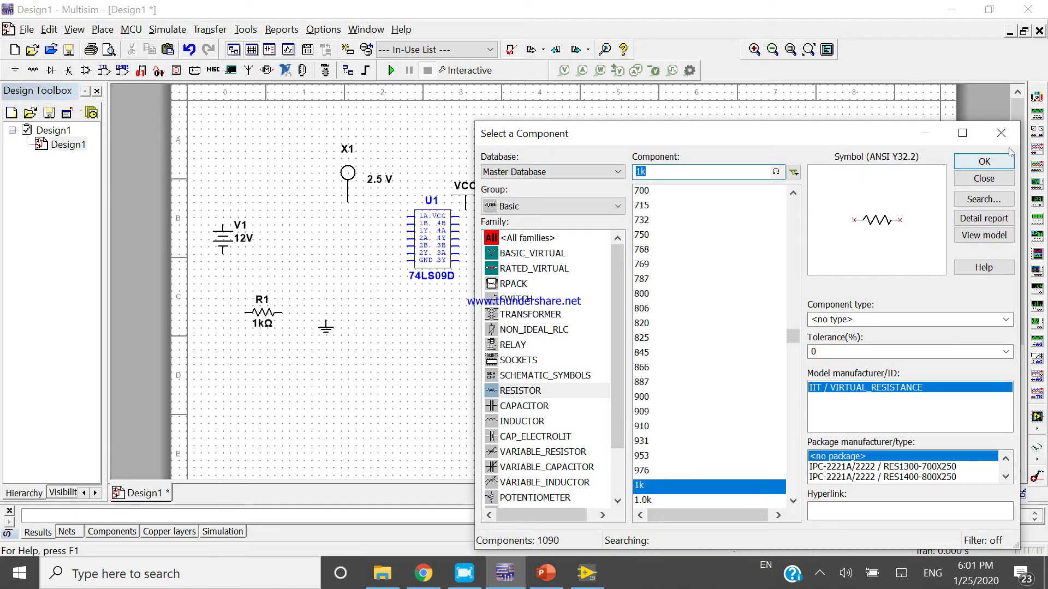
click(1007, 137)
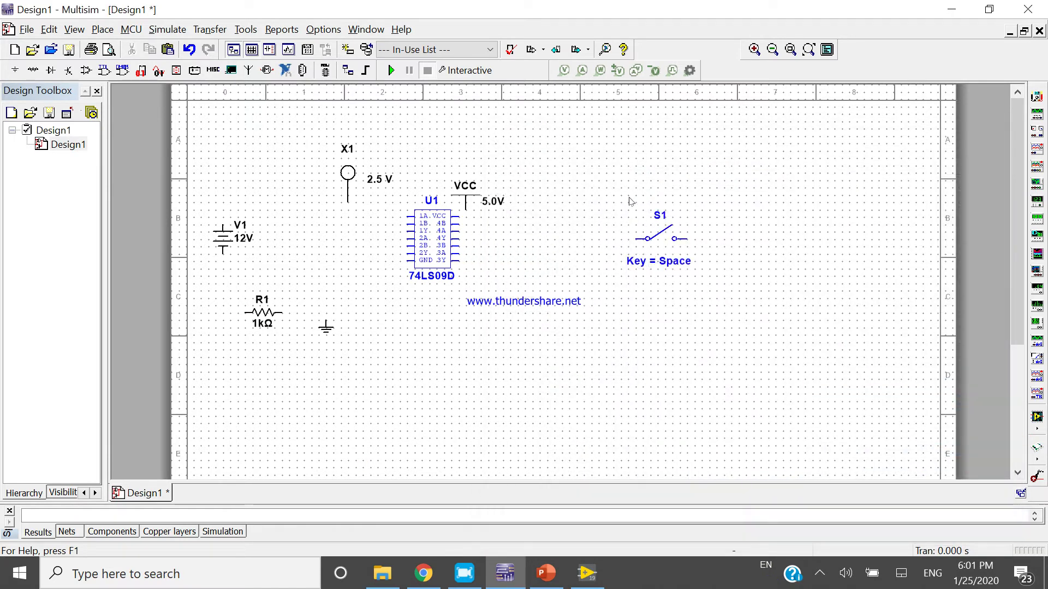
drag(628, 195, 698, 292)
Step: Rearrange the parts: chip and VCC right with VCC wired, probe X1 upper right, V1 lower
drag(672, 254, 415, 348)
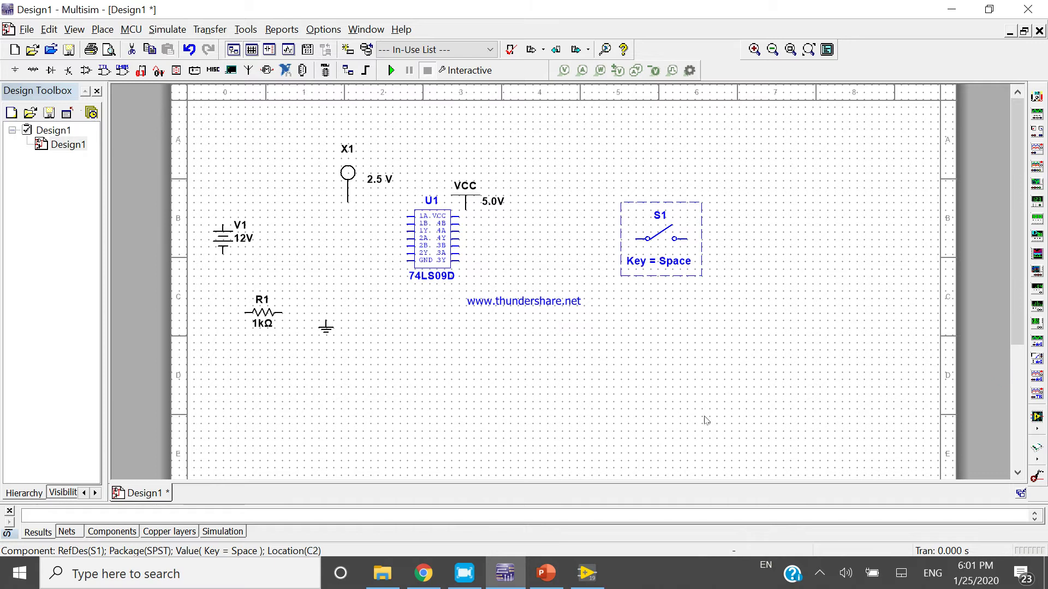
drag(419, 178, 494, 273)
drag(453, 243, 564, 242)
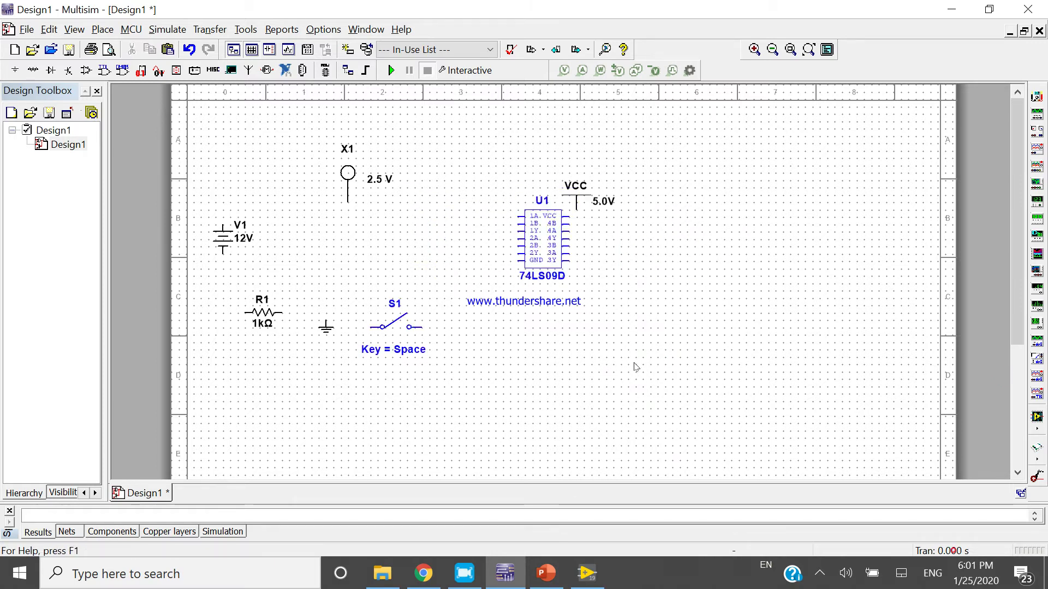
click(567, 217)
drag(348, 183, 716, 198)
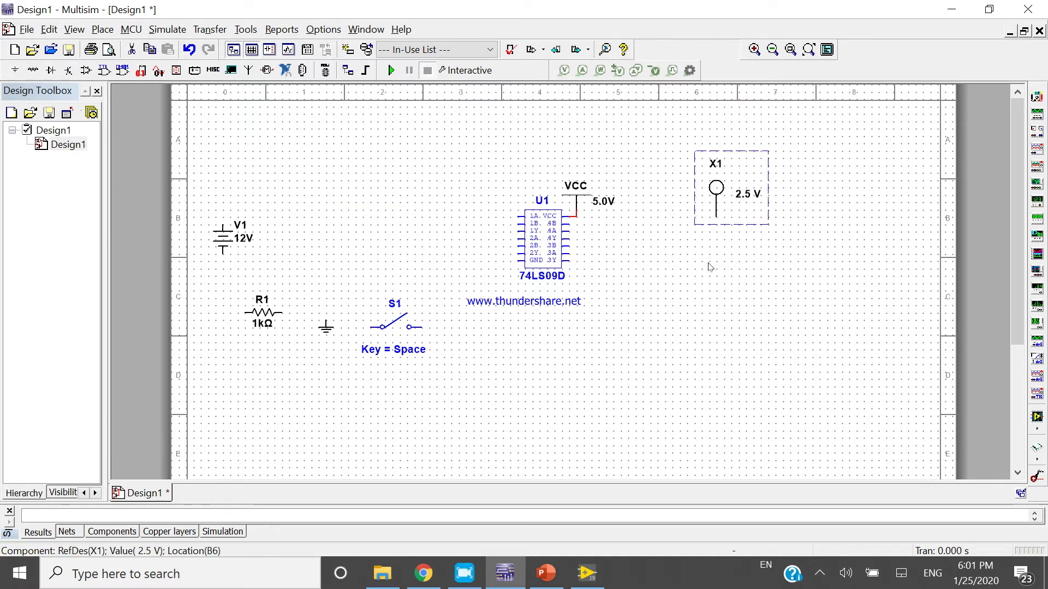
click(698, 264)
drag(228, 244, 228, 258)
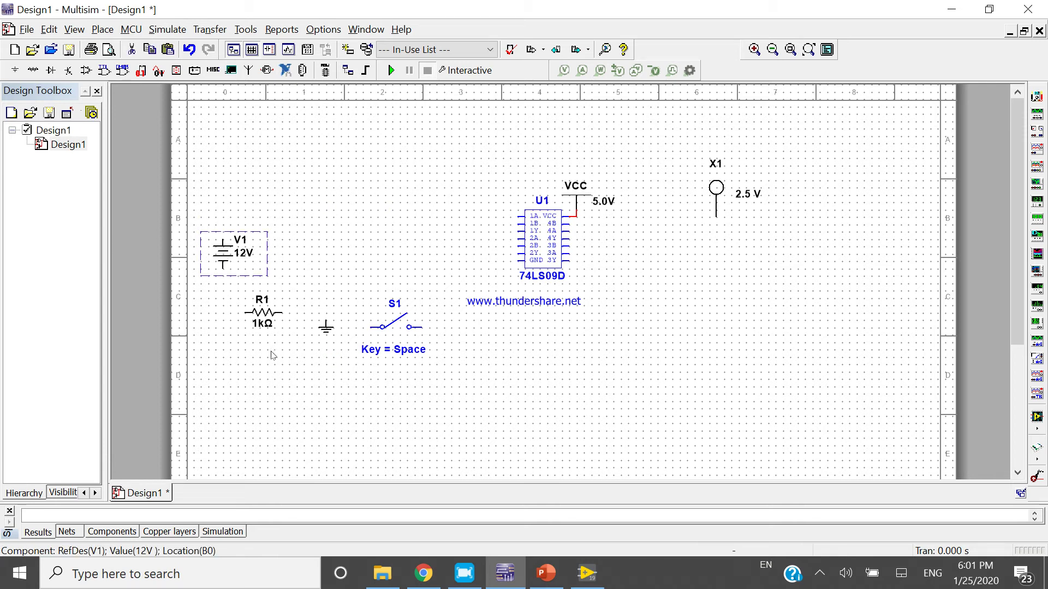
click(271, 355)
Step: Rotate resistor R1 upright with Ctrl+R and position it below V1's level
click(269, 315)
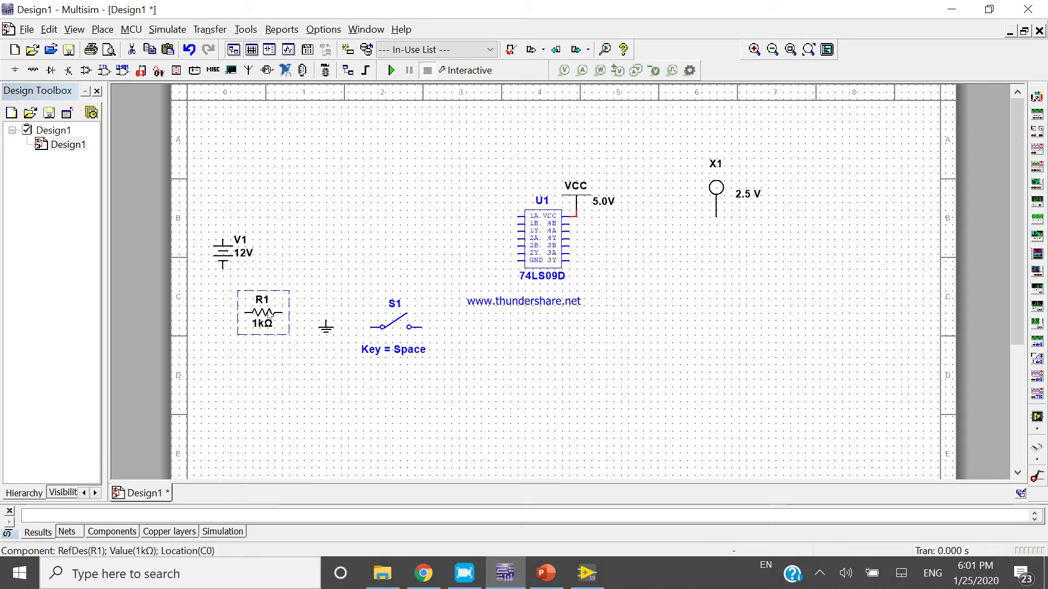
key(ctrl+r)
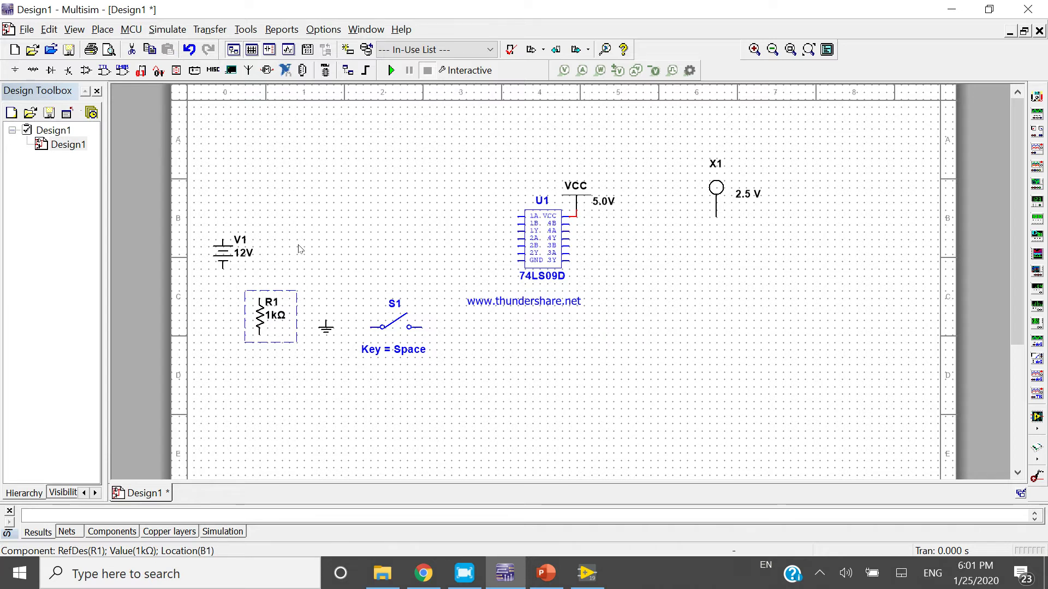
click(296, 284)
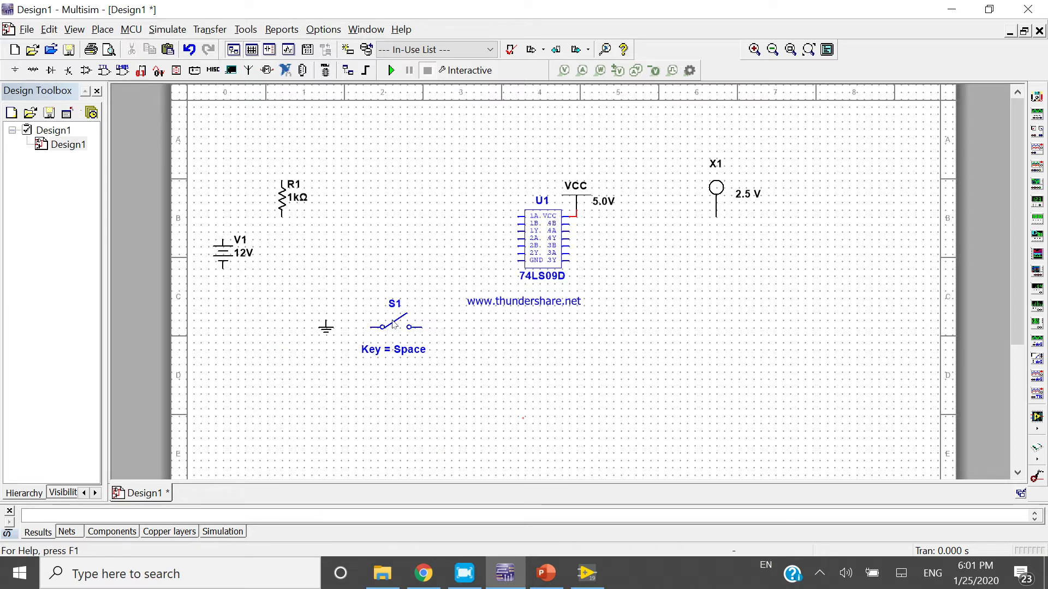
drag(394, 325, 370, 176)
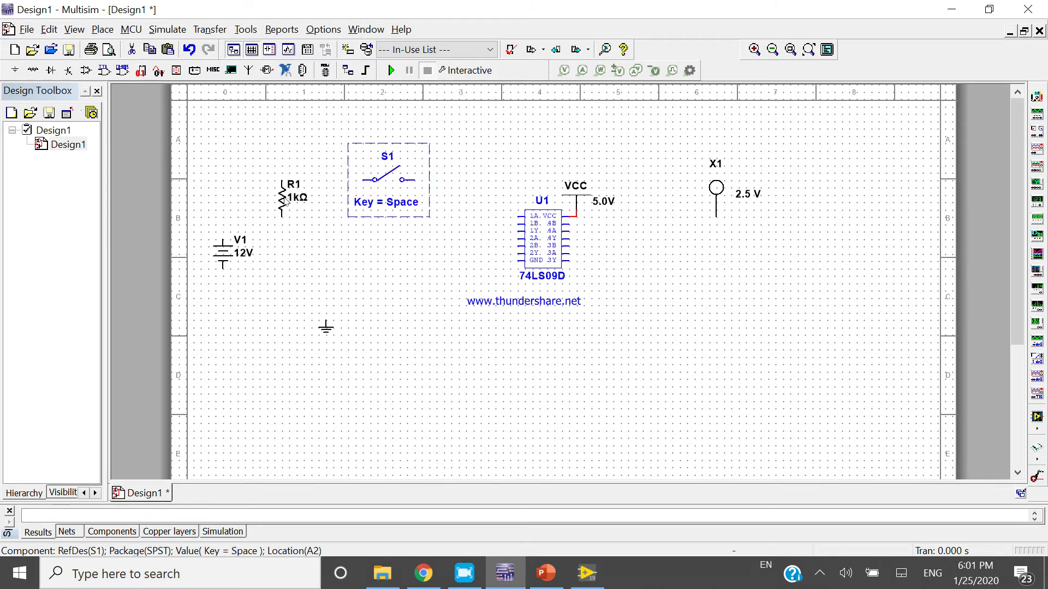
drag(285, 202, 285, 275)
Step: Rotate switch S1 upright and line R1 up under its lower terminal
click(392, 185)
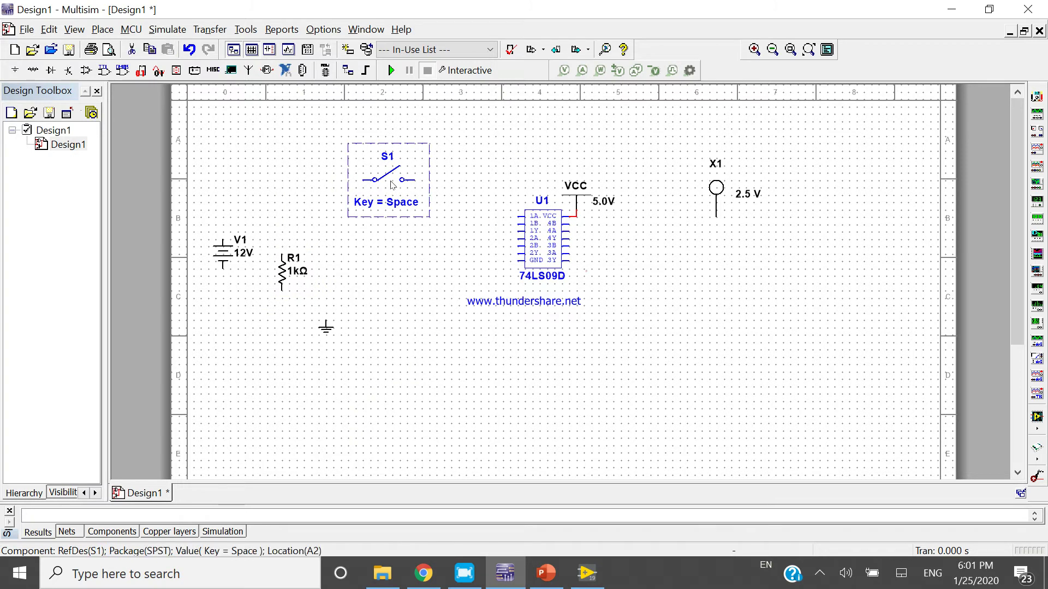
drag(392, 186, 294, 189)
key(ctrl+r)
click(360, 297)
click(493, 382)
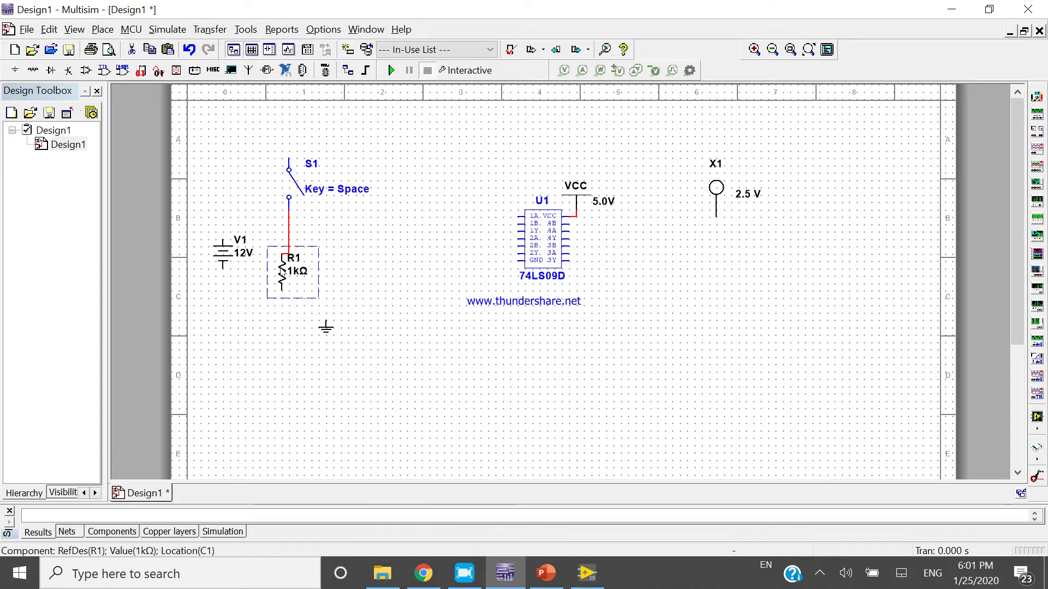
drag(282, 271, 289, 270)
click(578, 438)
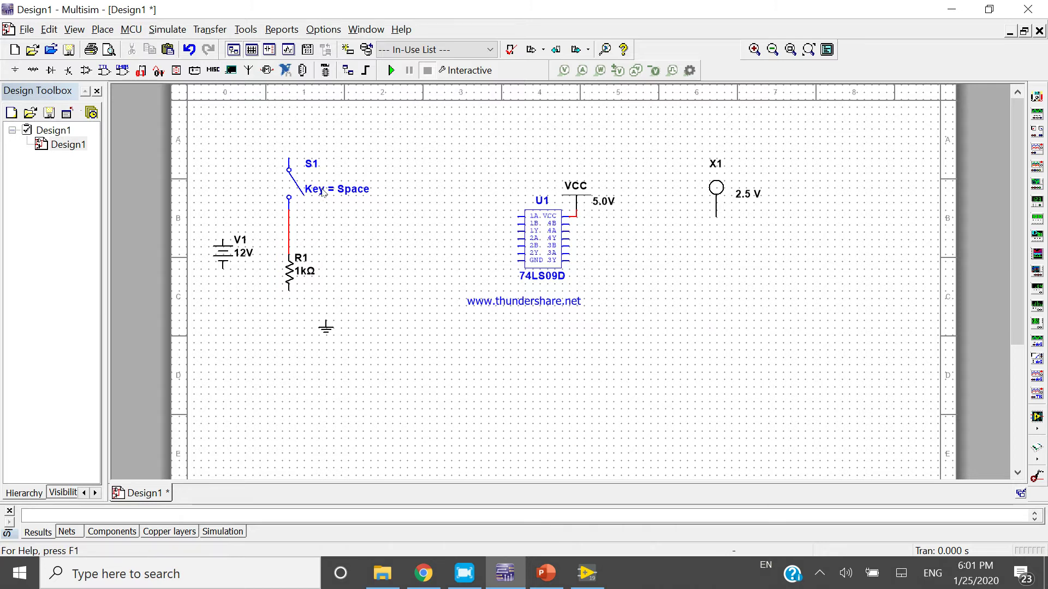
double_click(322, 192)
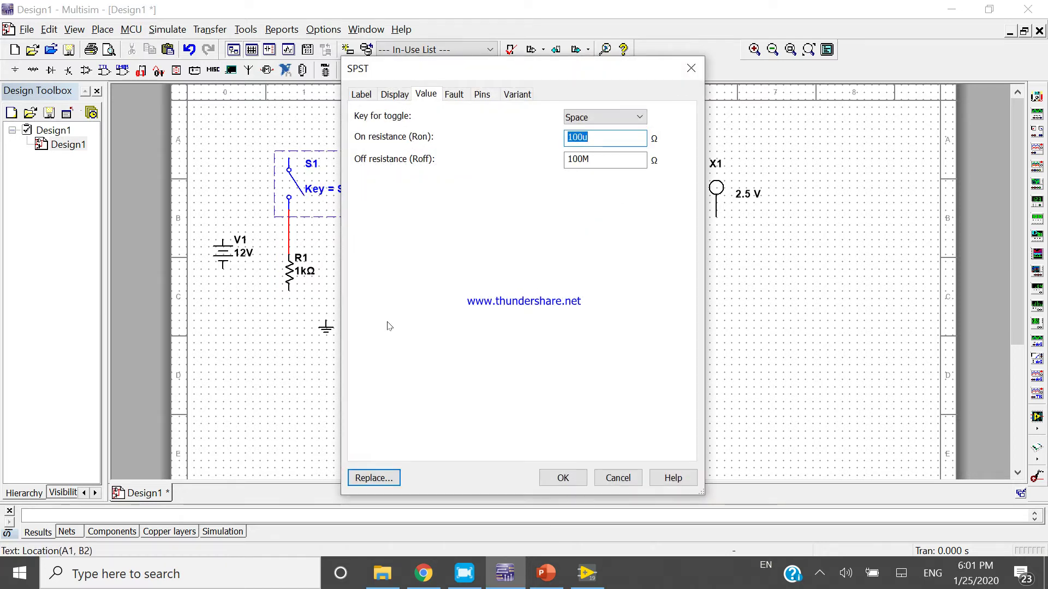
Step: Uncheck Show values, Show attributes and Show RefDes on S1's Display tab
click(360, 94)
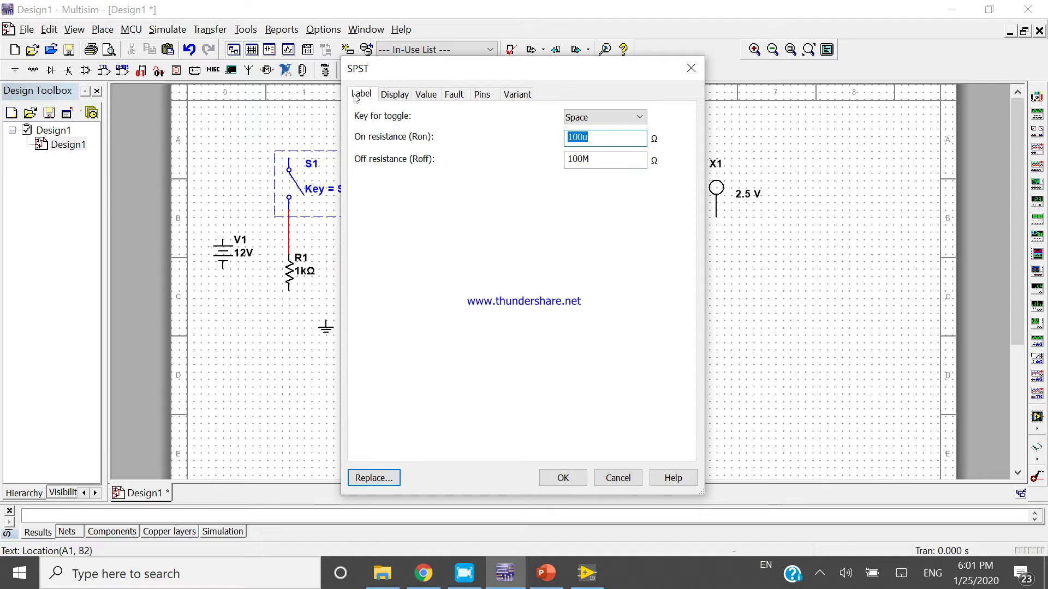
click(393, 94)
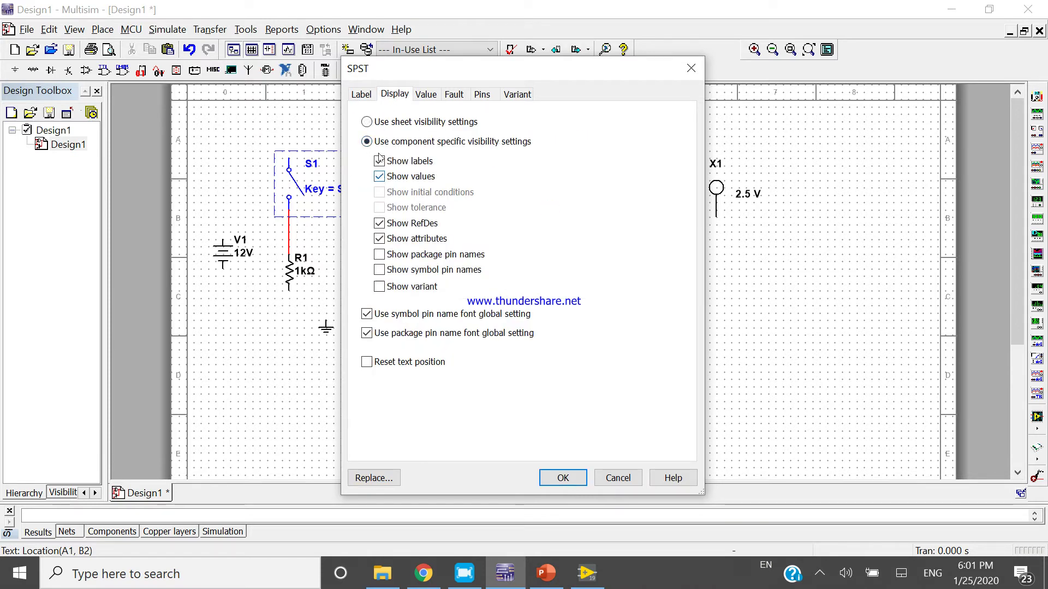
click(379, 176)
click(379, 239)
click(379, 223)
click(563, 477)
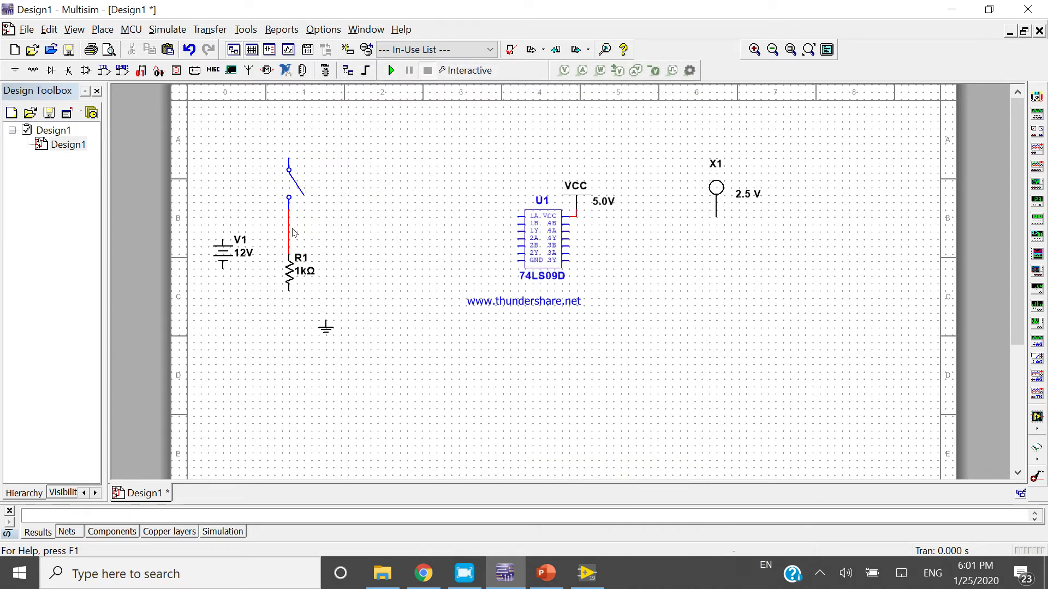
Step: Move the switch, R1 and the ground symbol lower on the sheet
click(296, 301)
drag(295, 302, 295, 316)
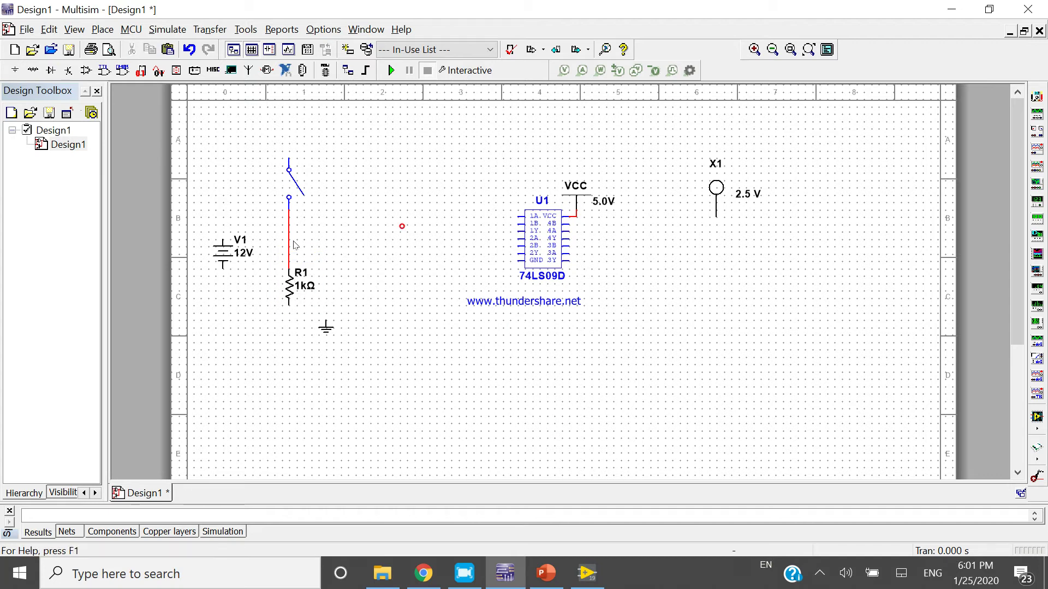
drag(271, 152, 309, 301)
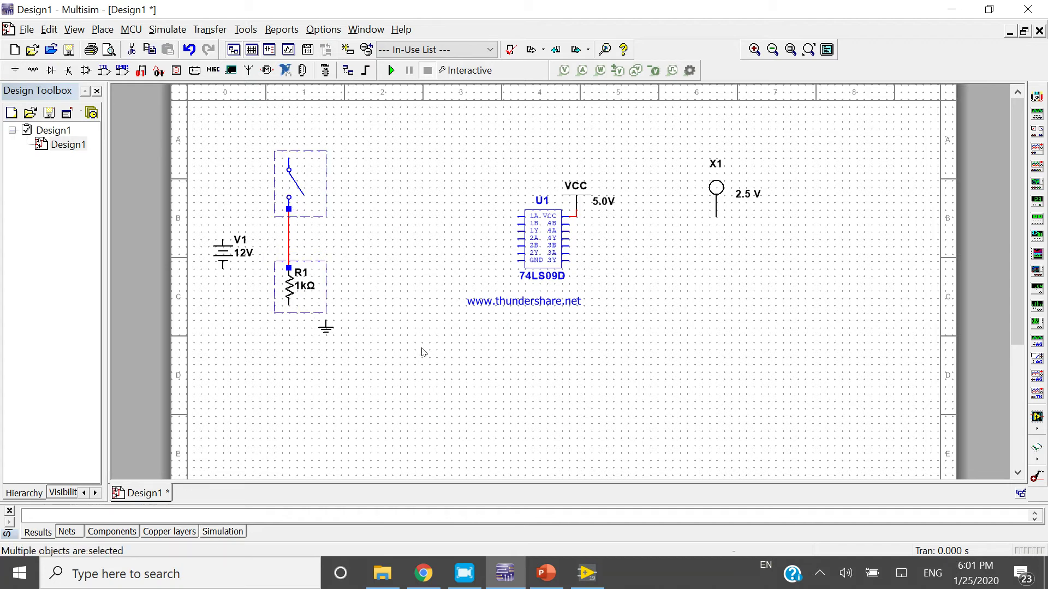
key(Down)
key(Down)
key(Down)
key(Down)
click(332, 346)
drag(324, 335, 324, 370)
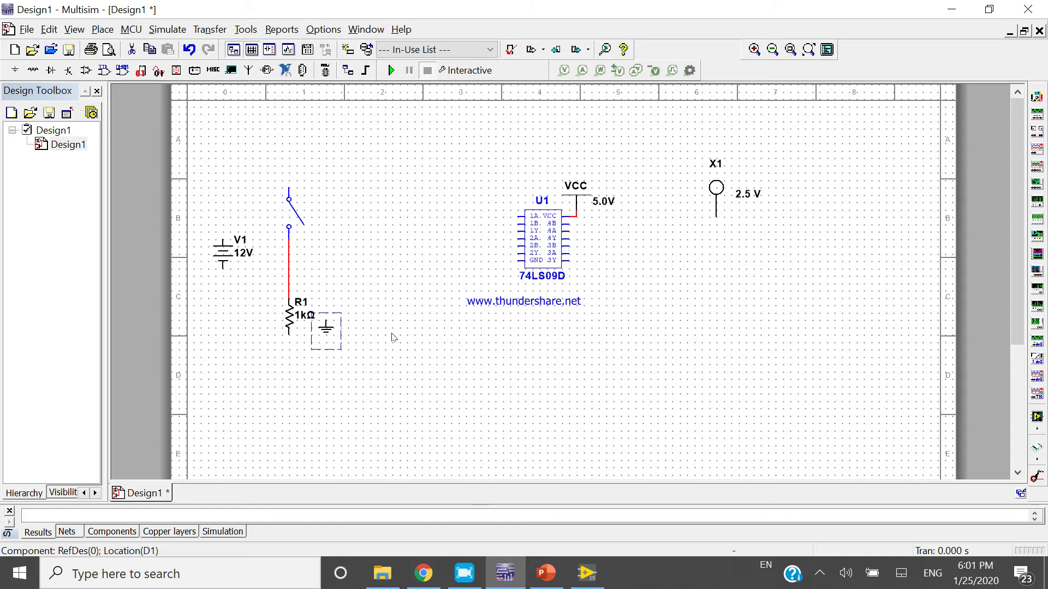
click(392, 335)
Step: Copy-paste the switch–resistor pair as R2 and wire V1's bottom terminal to U1 GND
drag(262, 180, 335, 334)
key(ctrl+c)
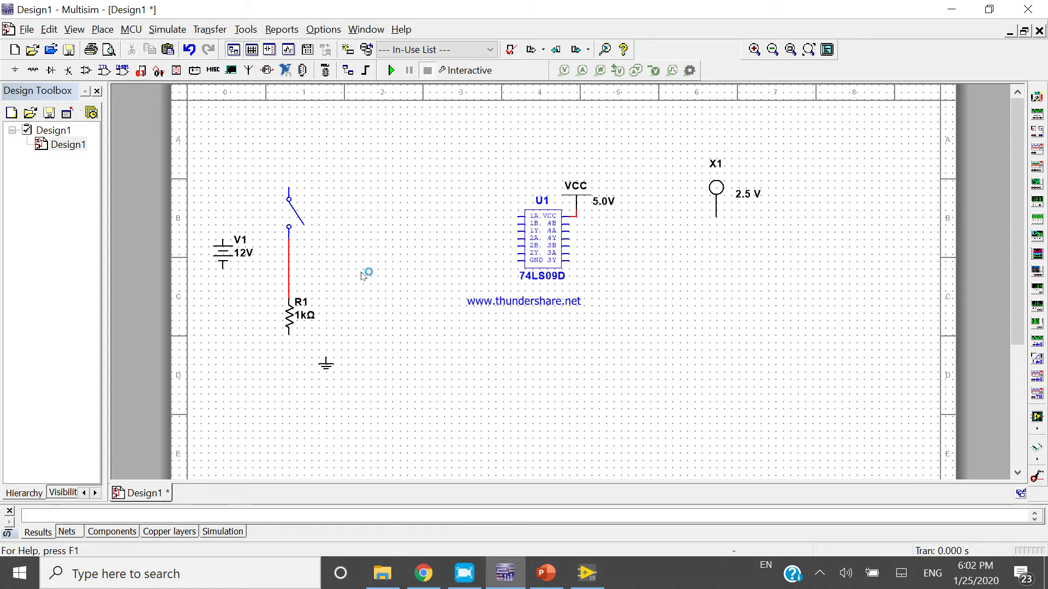
key(ctrl+v)
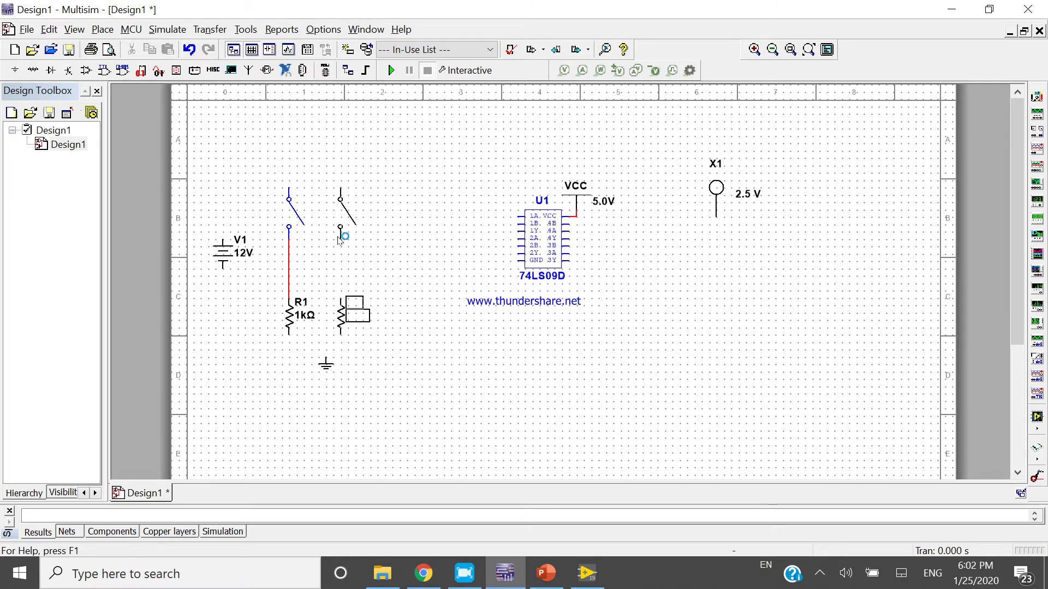
click(334, 230)
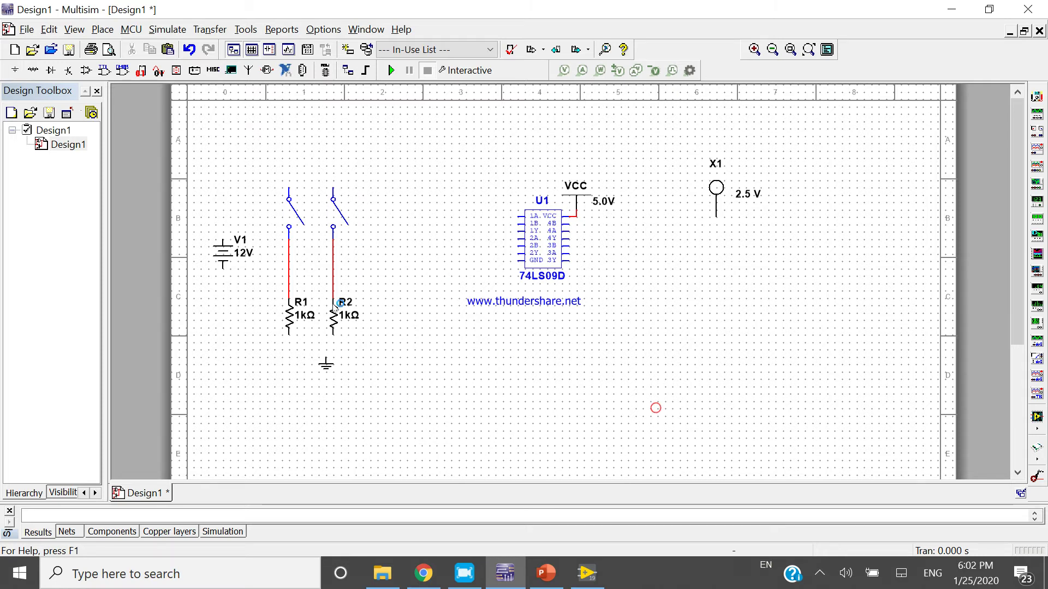
click(223, 264)
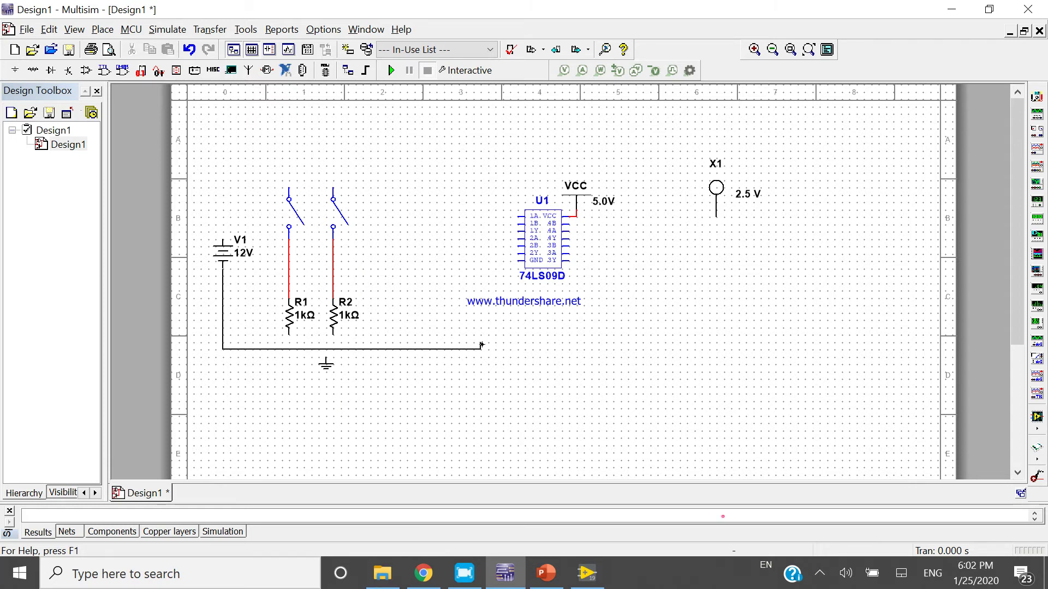
click(520, 261)
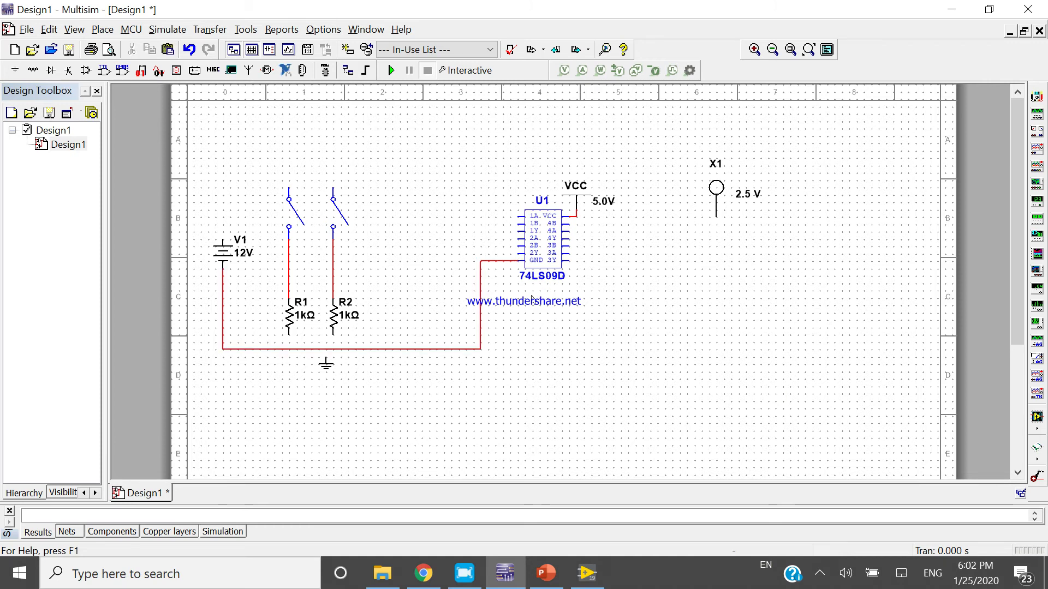
Step: Shift the IC group, lower the V1–GND wire and join R2's lower pin to it
drag(619, 154, 467, 295)
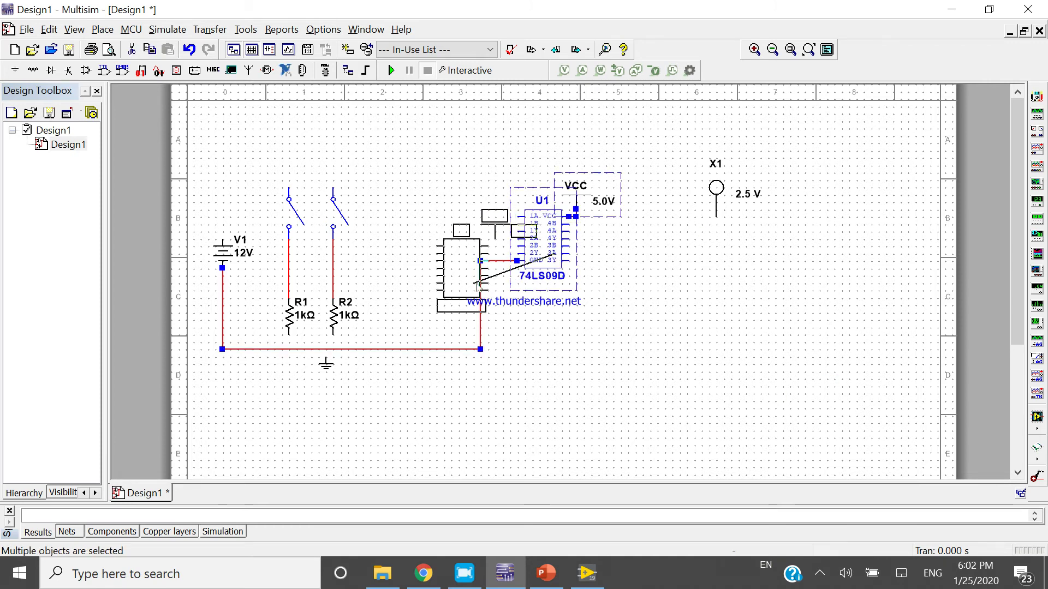
key(Left)
key(Left)
key(Left)
key(Left)
key(Left)
key(Left)
key(Left)
key(Left)
key(Left)
key(Left)
key(Left)
key(Down)
key(Down)
key(Down)
key(Down)
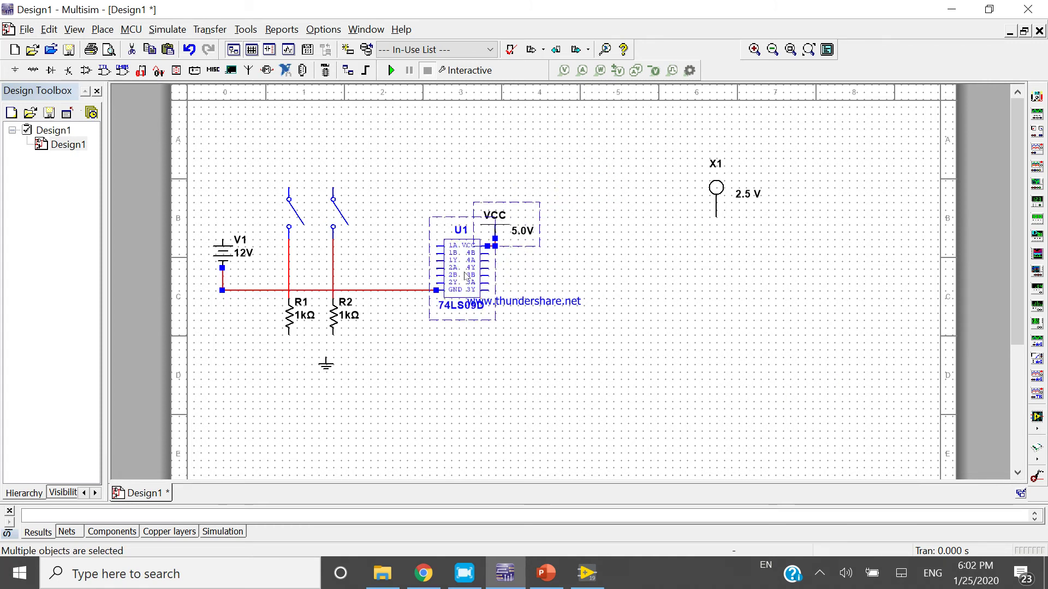
drag(324, 290, 313, 343)
click(393, 382)
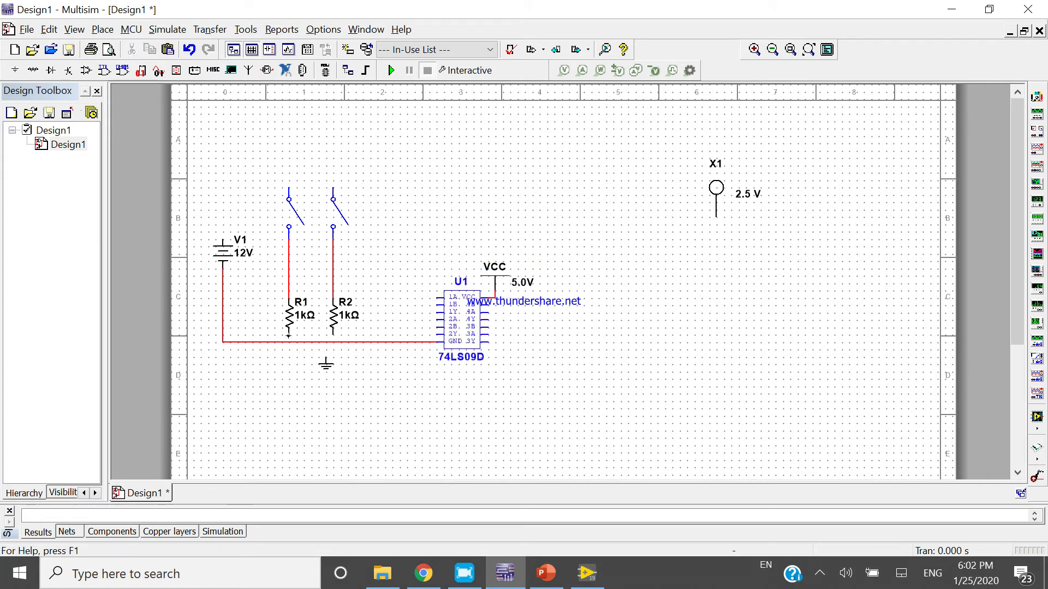
click(333, 342)
click(347, 343)
Step: Raise U1 and VCC slightly and attach the ground symbol to the bottom wire
drag(432, 242, 540, 378)
drag(468, 354, 475, 310)
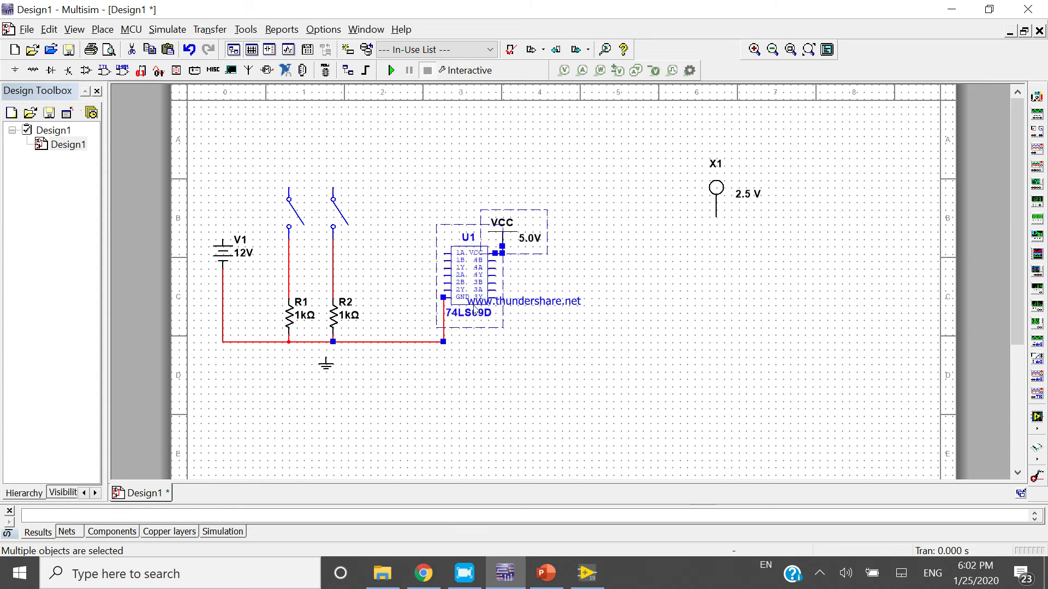
click(467, 369)
drag(326, 364, 311, 349)
click(372, 398)
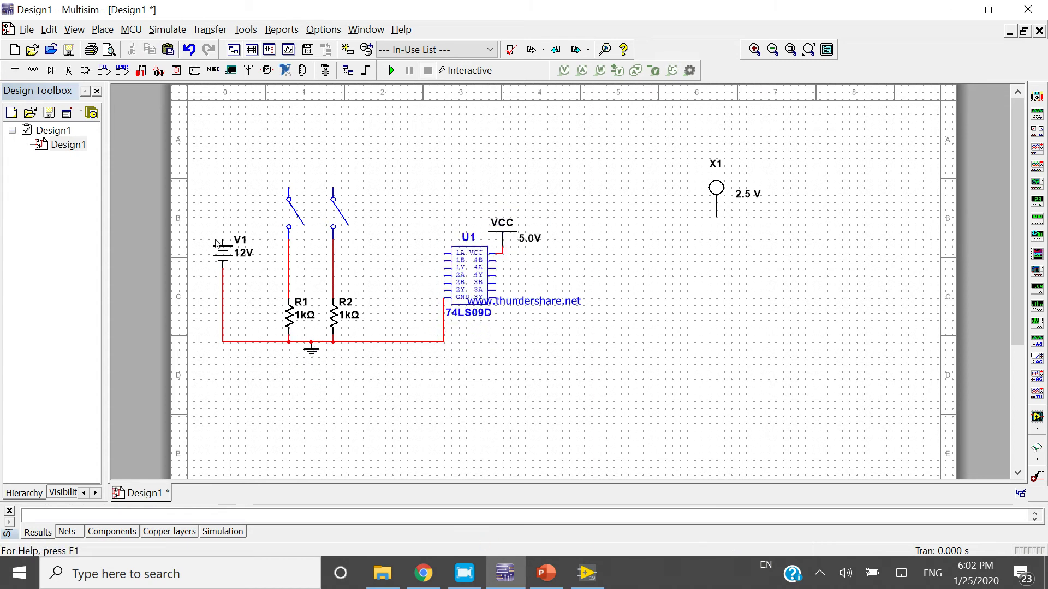
Step: Wire V1's top terminal to the right switch, then join the left switch to that top wire
click(222, 243)
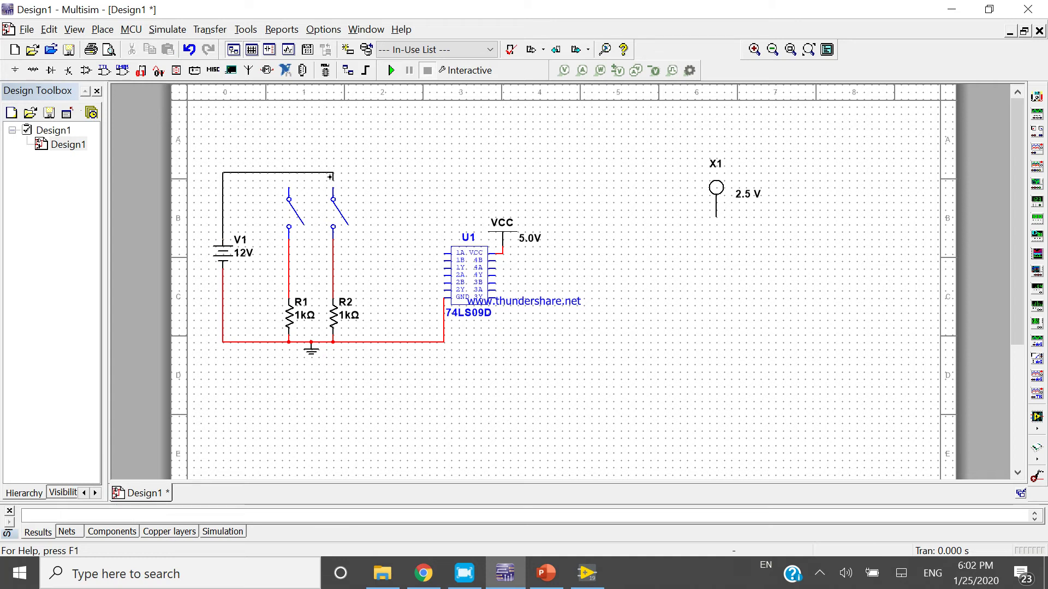
click(333, 188)
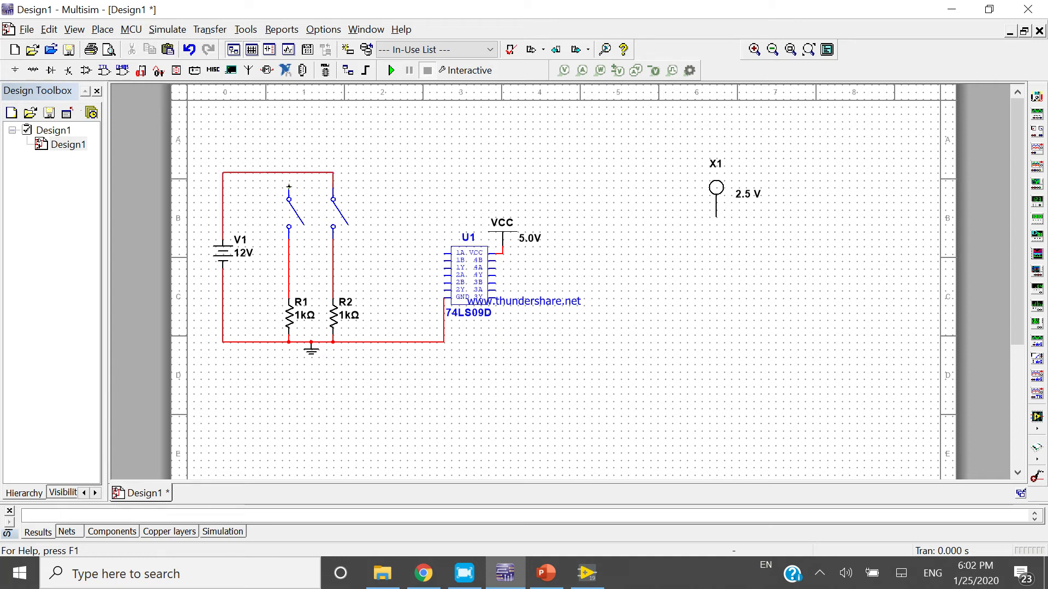
click(288, 186)
click(288, 172)
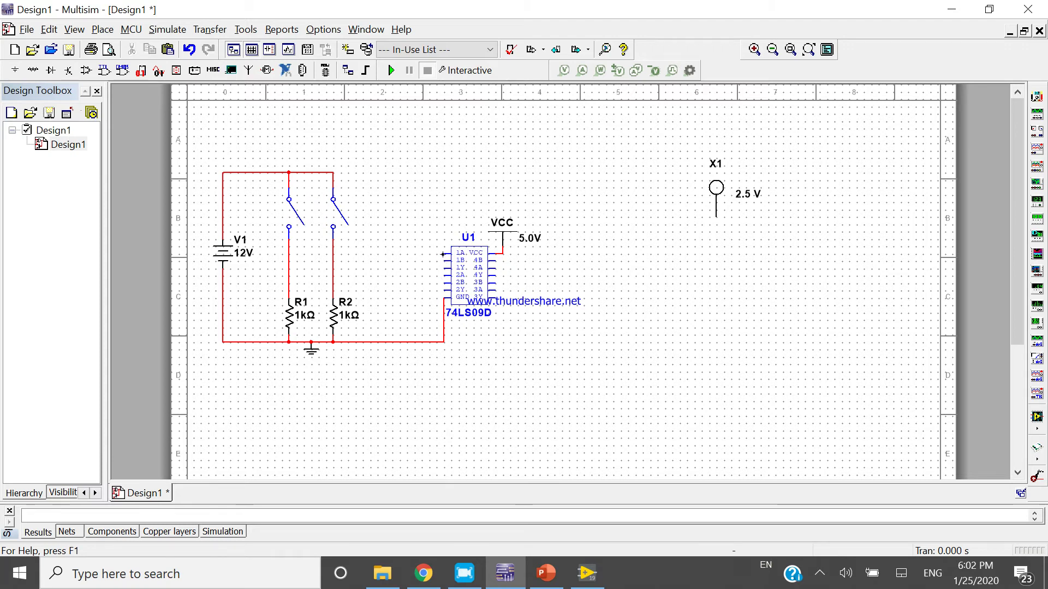
Step: Wire U1's 1A pin to R1's line and U1's 1B pin to R2's line
click(445, 253)
click(288, 252)
click(445, 260)
click(333, 261)
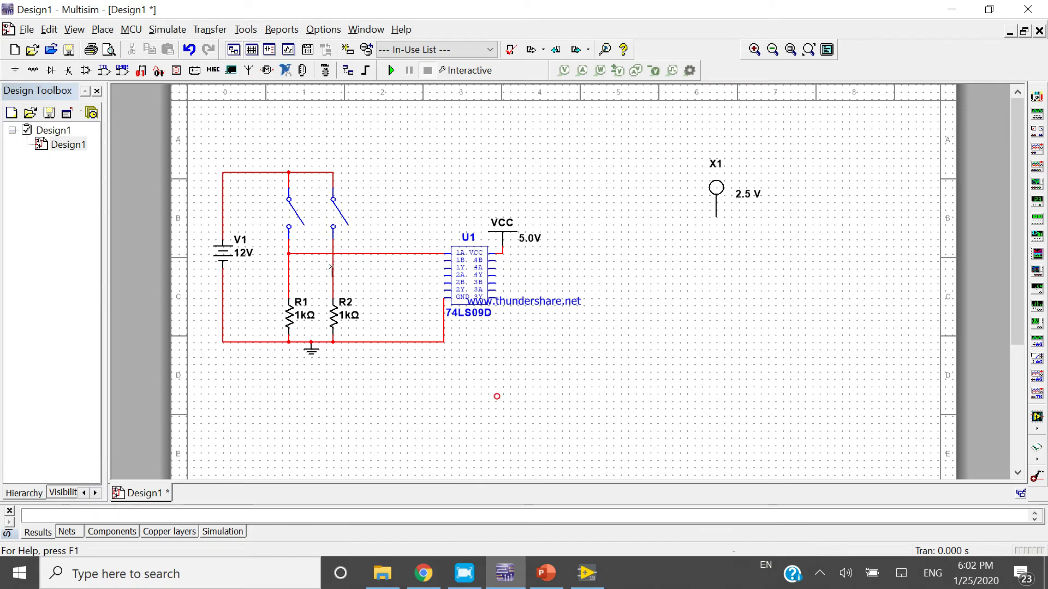
Step: Move probe X1 beside U1, wire it to pin 1Y, and open V1's properties
drag(716, 210, 406, 210)
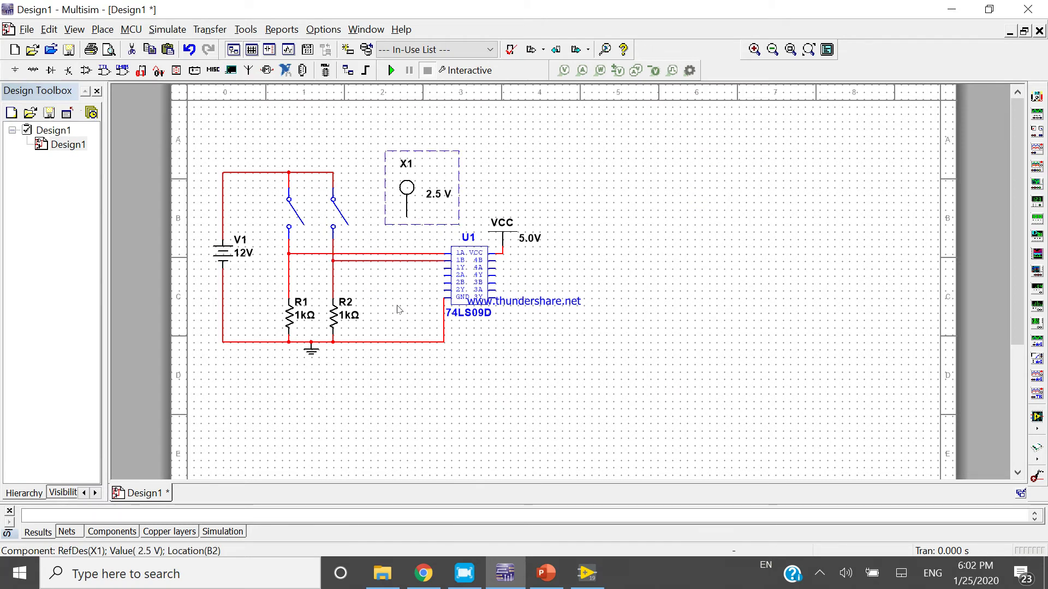
click(407, 217)
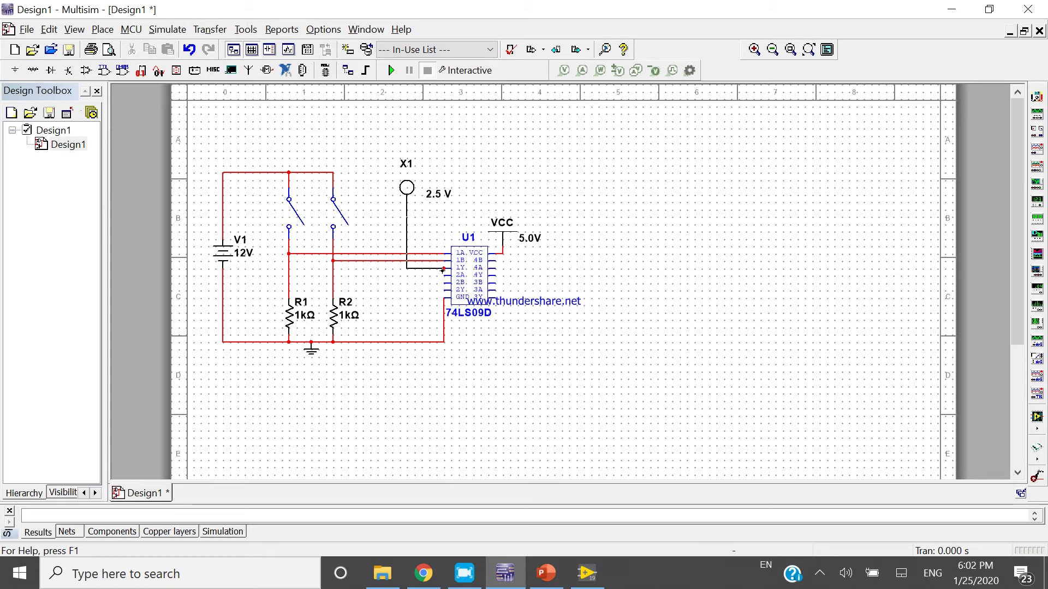
click(443, 270)
click(224, 252)
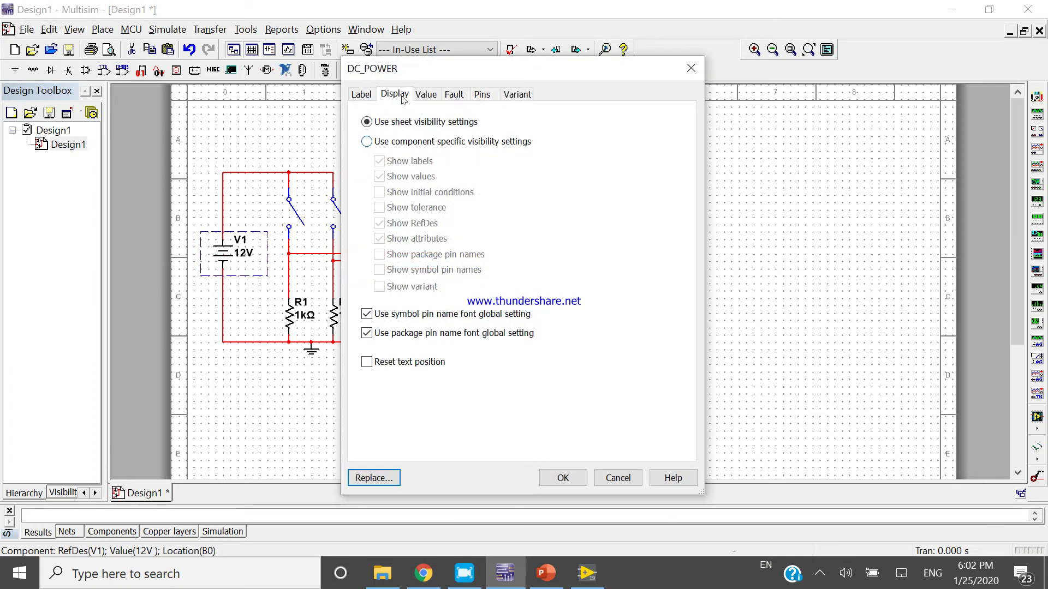
Step: Change battery V1's voltage from 12 V to 10 V on its Value tab and confirm
click(415, 98)
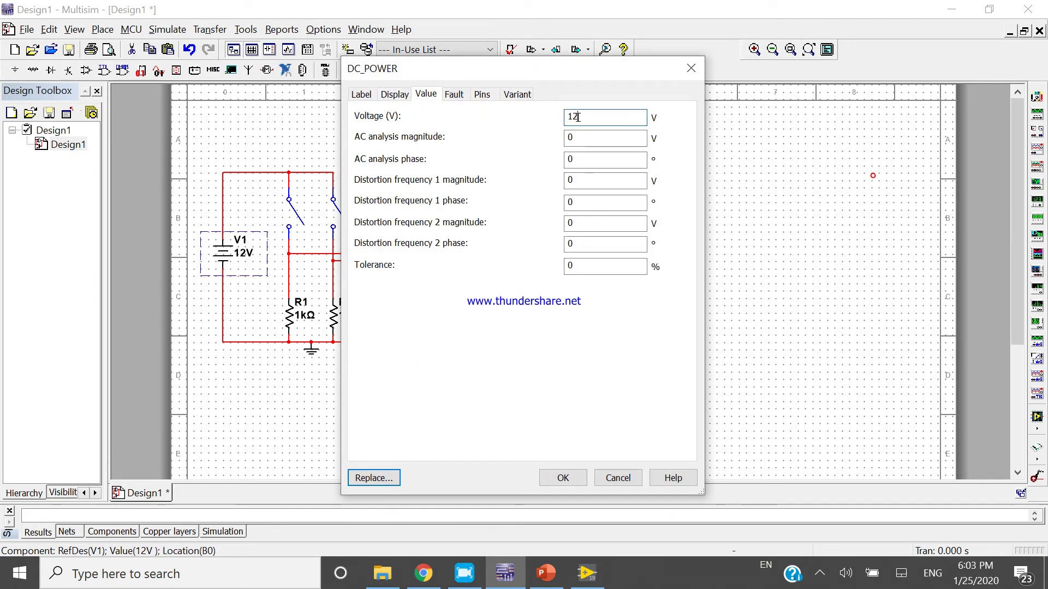
drag(579, 117, 560, 124)
text(10)
click(556, 480)
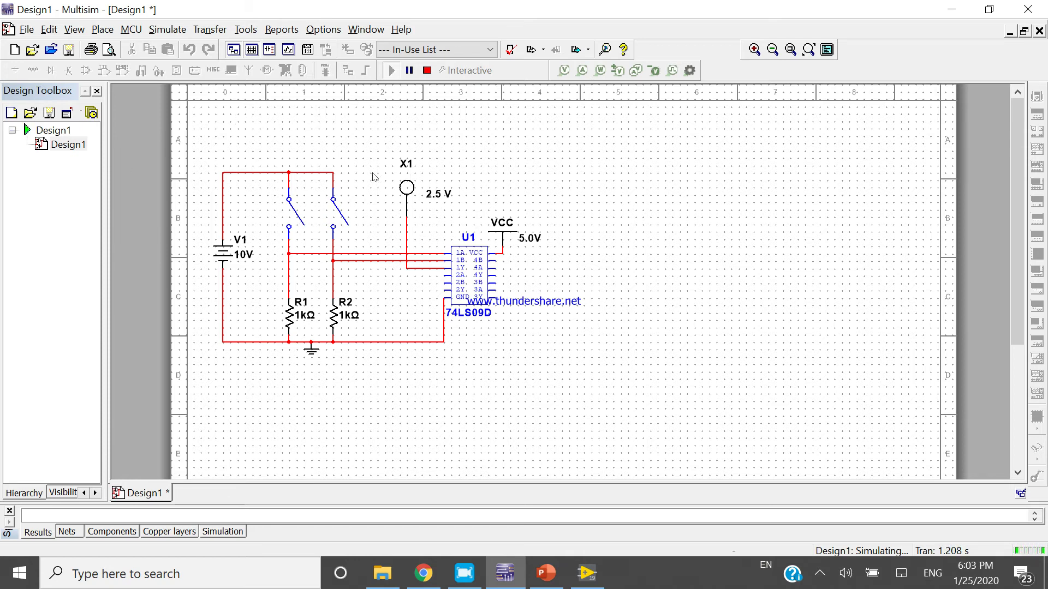
Step: Toggle both switches closed, open, then closed to see X1 light; stop the simulation
click(296, 211)
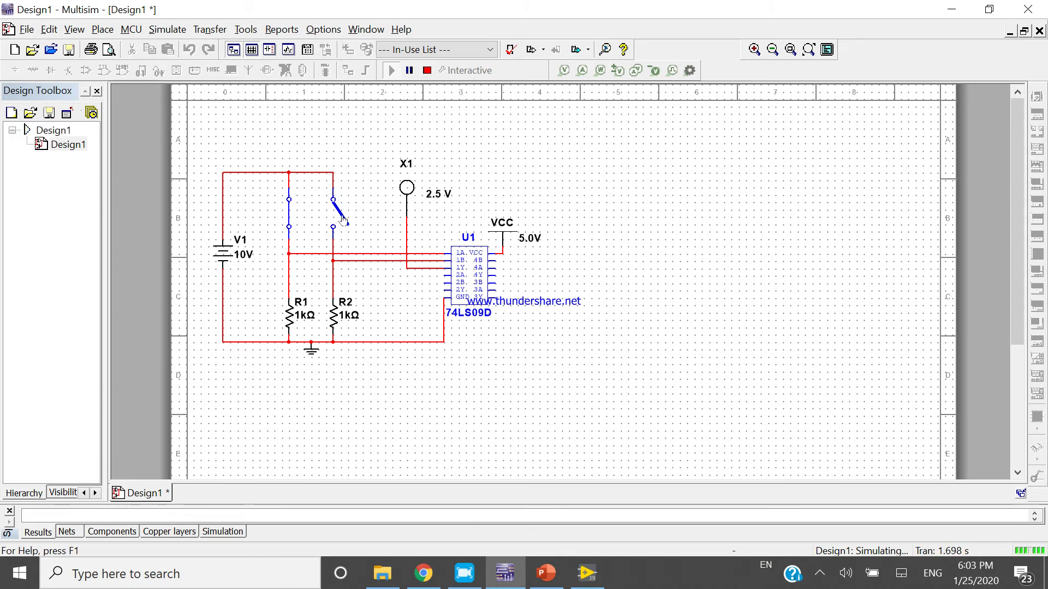
click(342, 216)
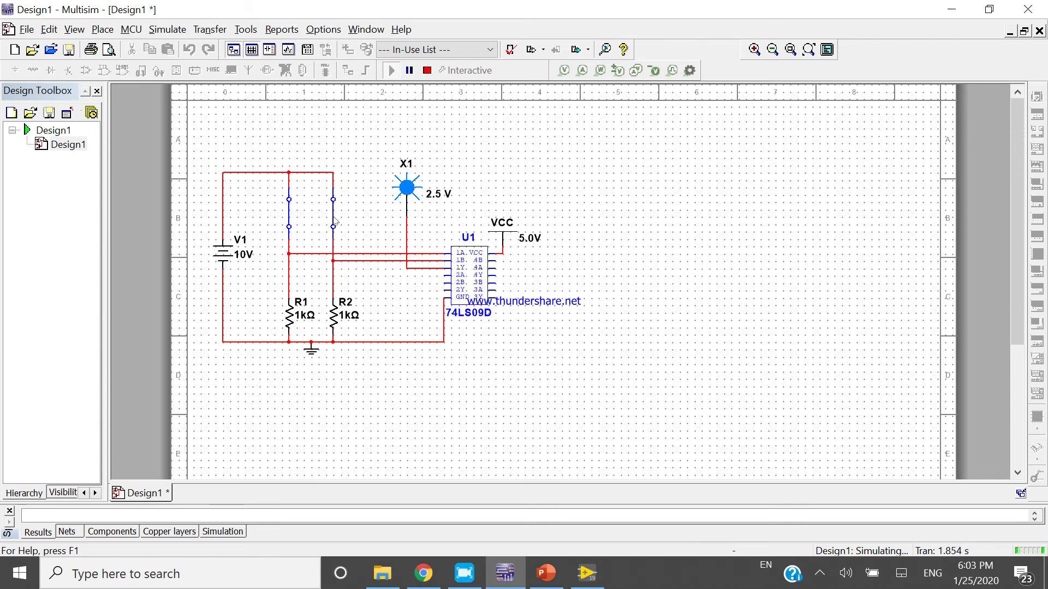
click(335, 218)
key(a)
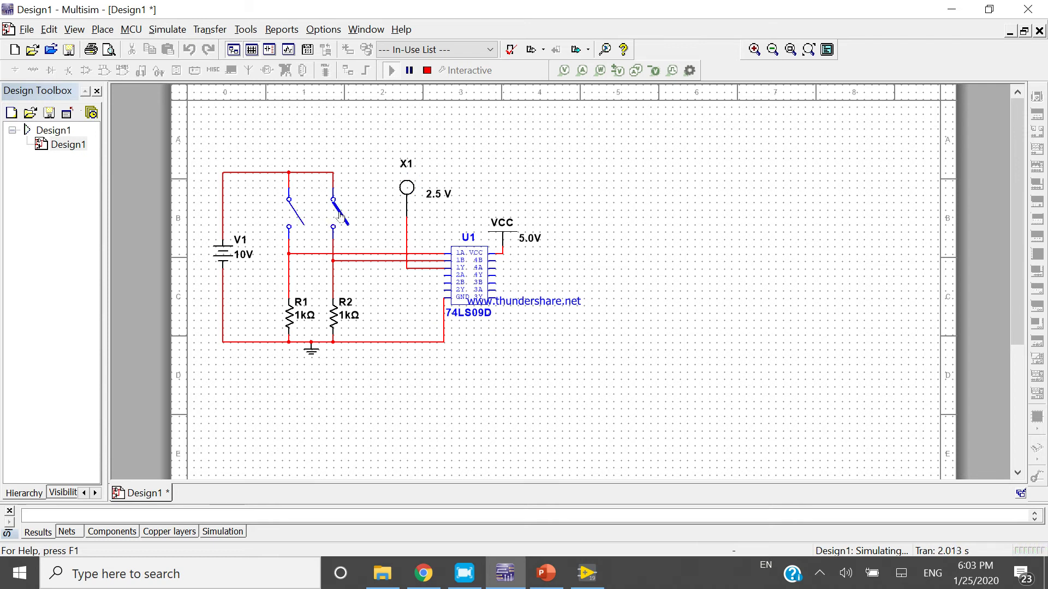
click(340, 216)
key(a)
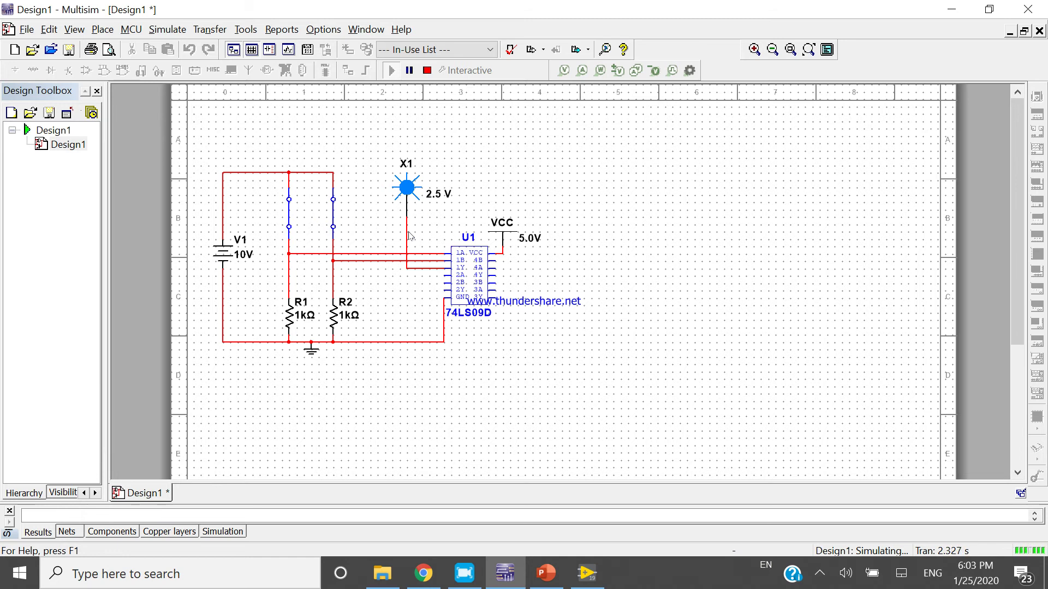
click(428, 70)
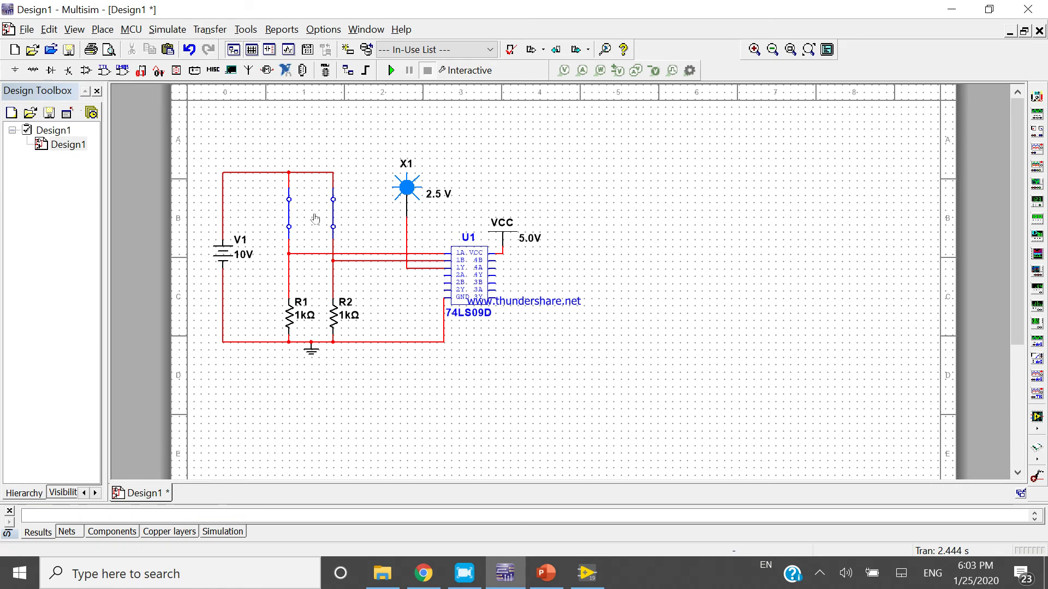
drag(200, 134, 351, 341)
Step: Copy the selected input circuit and paste the duplicate to the right of U1
drag(425, 374, 426, 373)
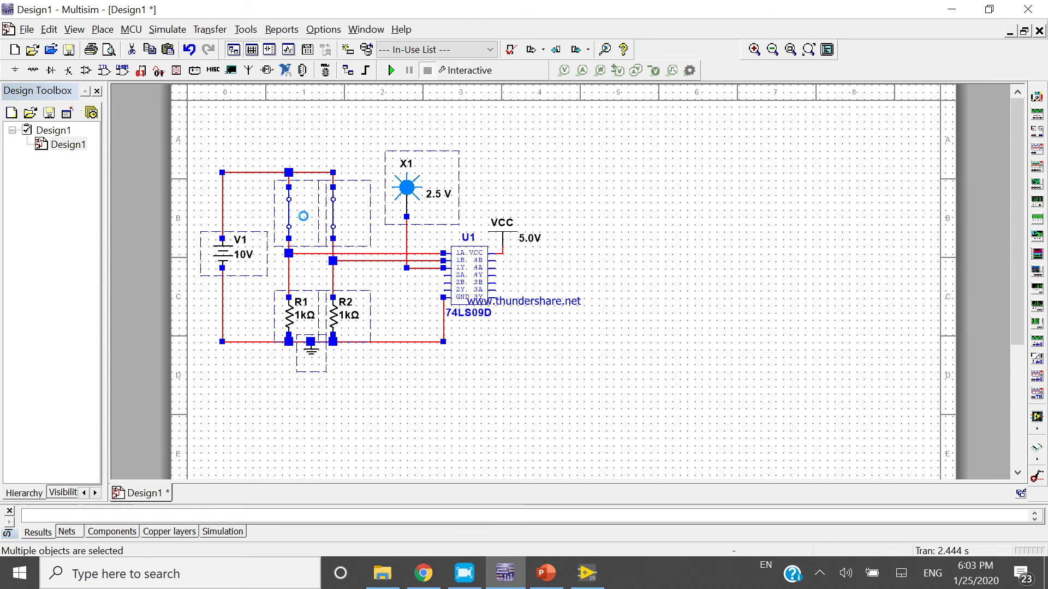
click(685, 285)
key(ctrl+v)
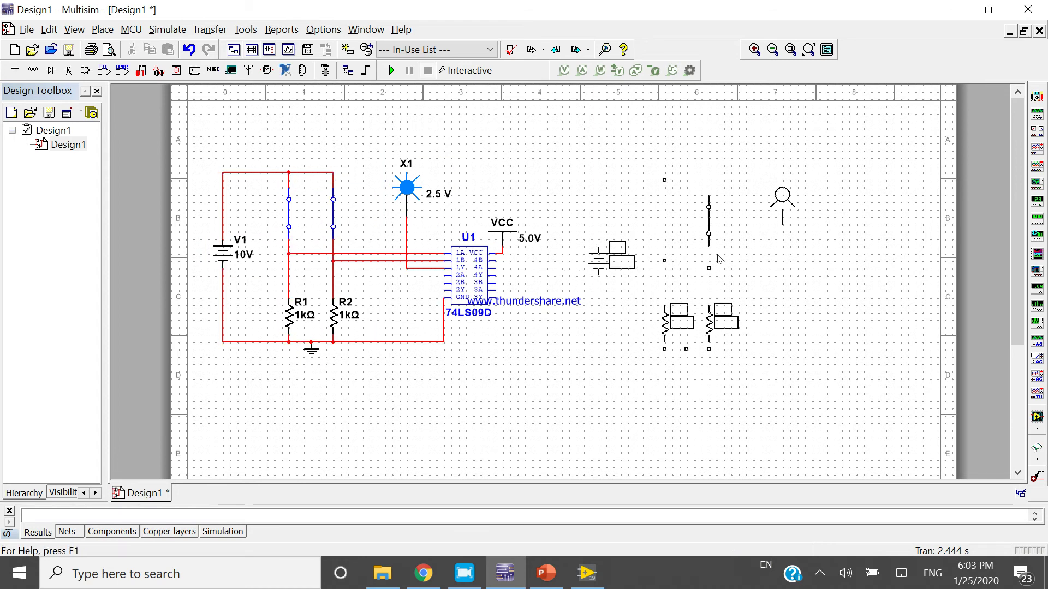
click(687, 296)
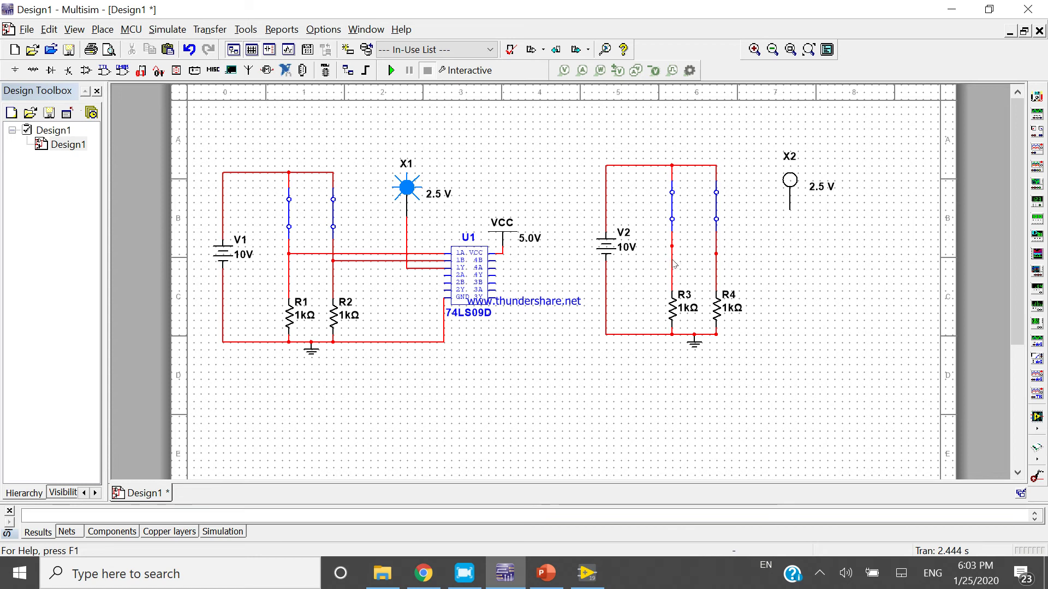
Step: Wire U1's 4B pin to R3's line and 4A pin to R4's line
click(497, 263)
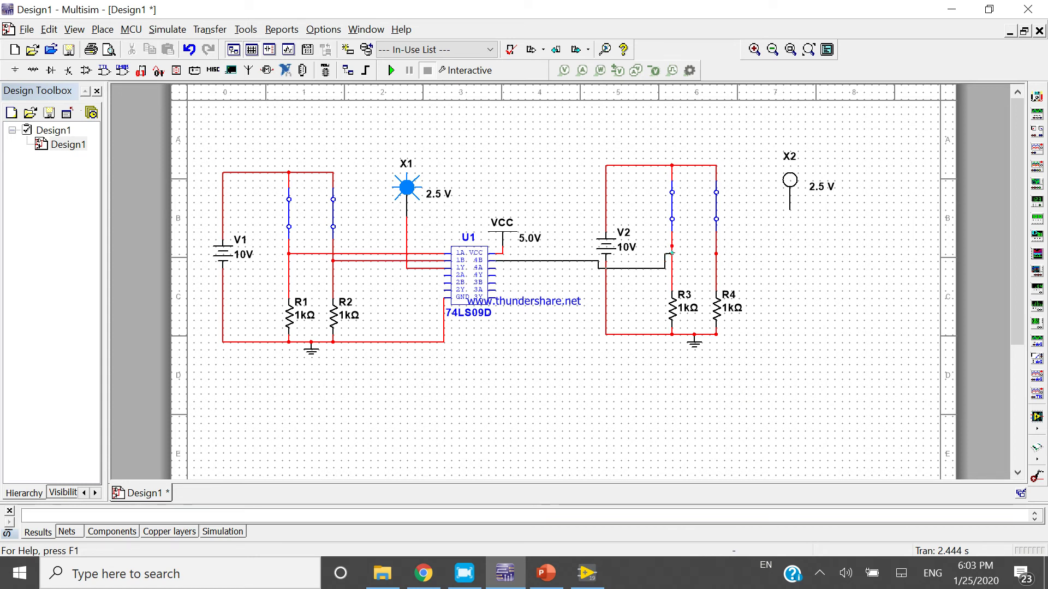
click(491, 267)
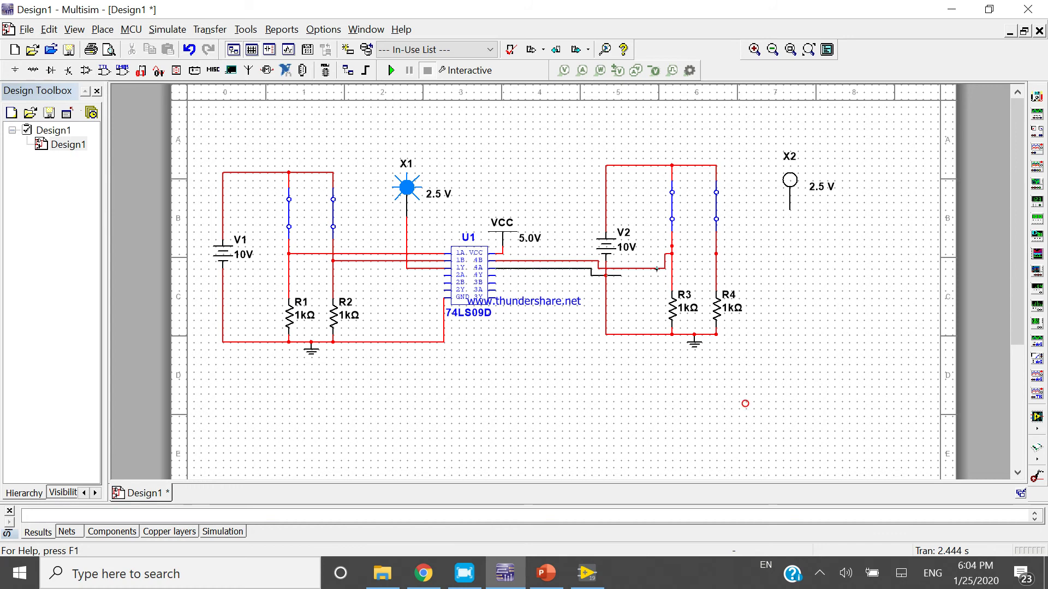
click(715, 269)
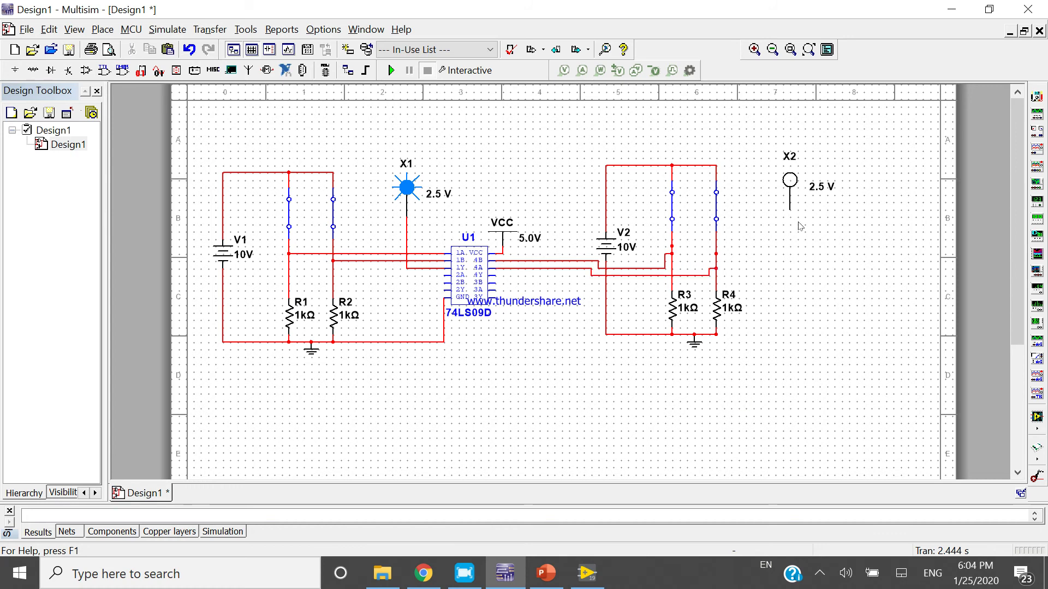
Step: Move probe X2 left beside the new circuit and wire it to U1's 4Y output
drag(769, 143, 571, 184)
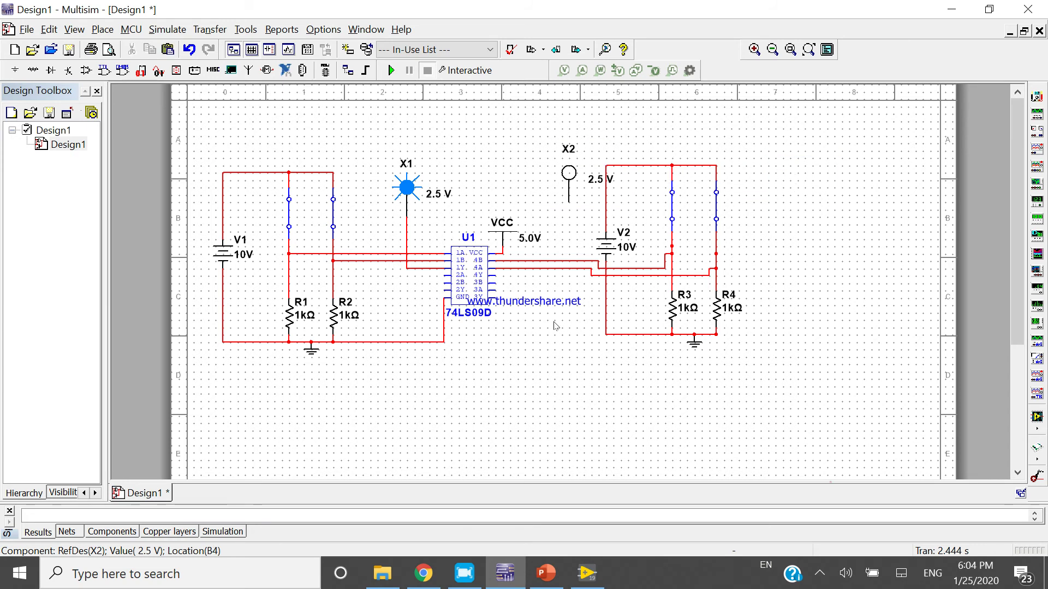
click(572, 214)
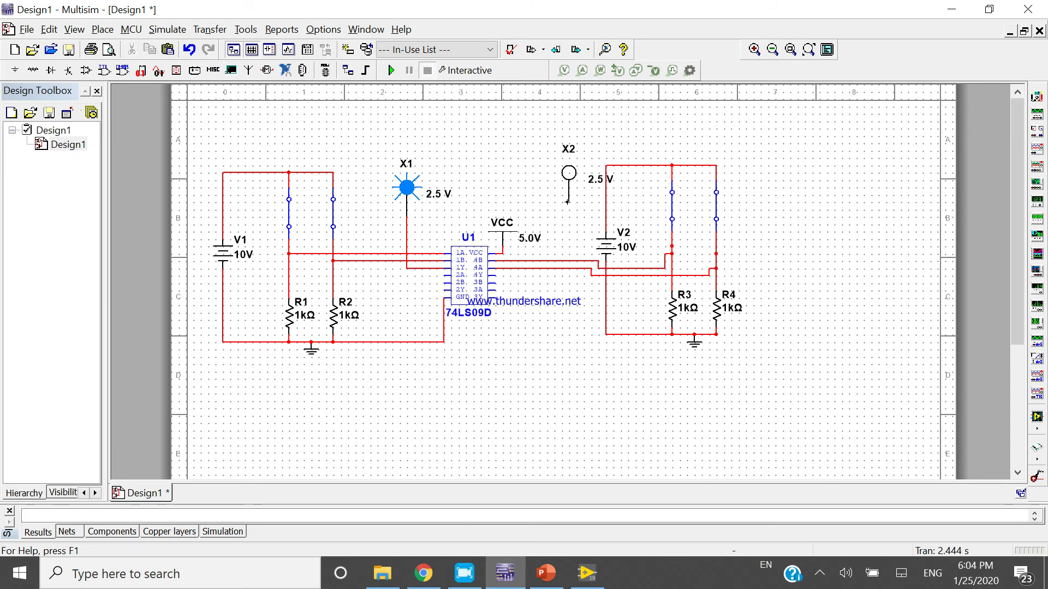
click(568, 202)
click(494, 275)
Step: Run the simulation, toggle the switches above R3 and R4 until X2 lights, then stop
click(391, 70)
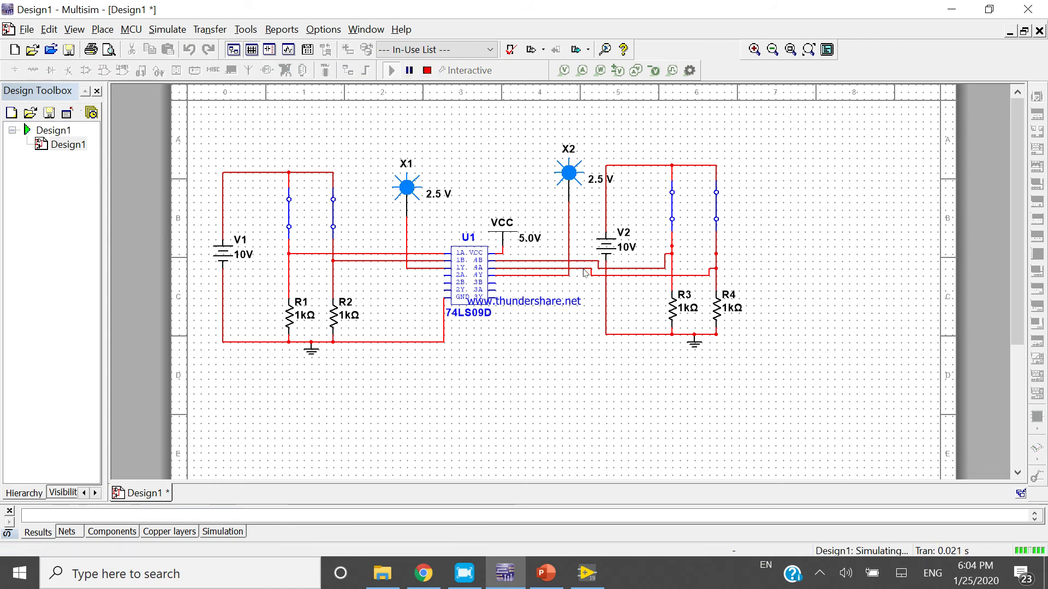
click(673, 218)
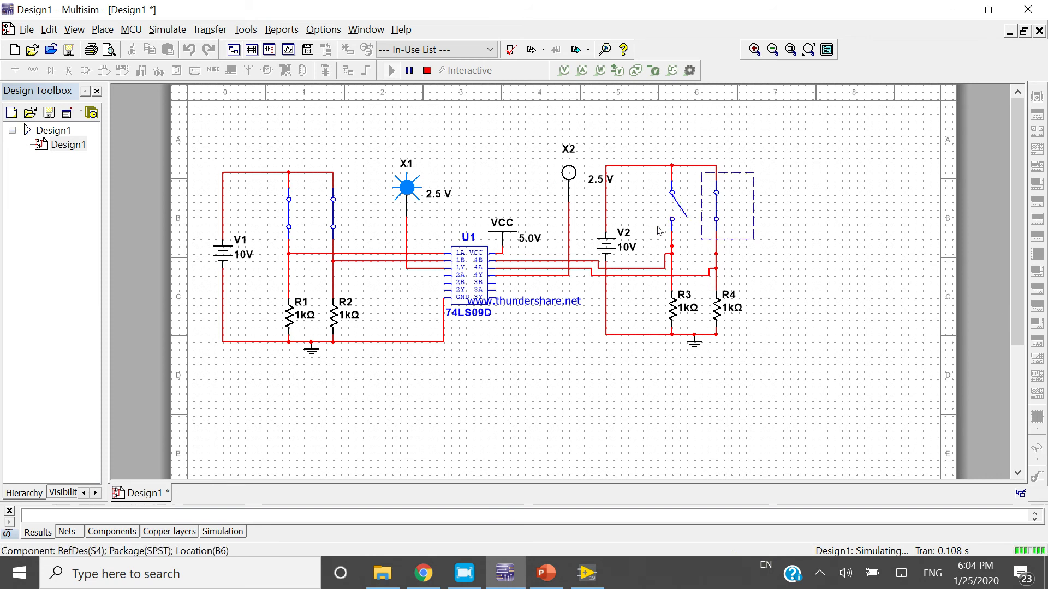
click(715, 207)
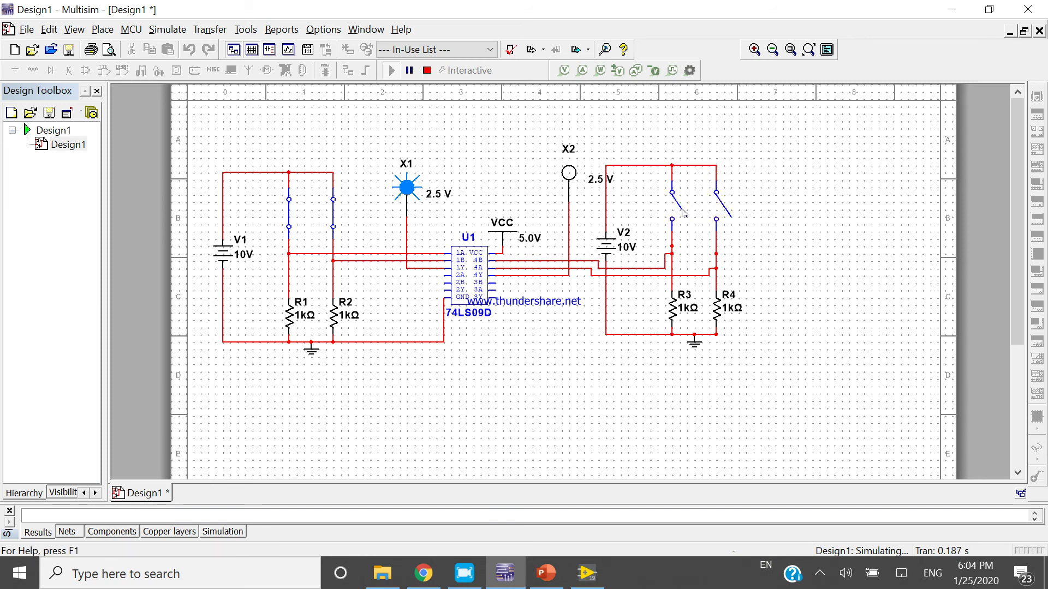
click(673, 214)
click(716, 207)
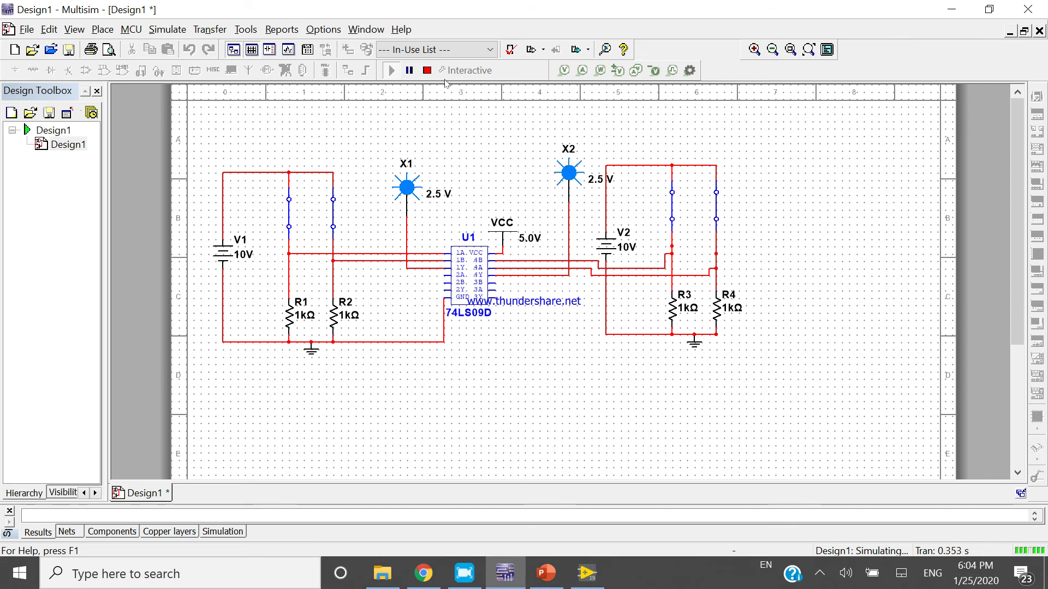
click(428, 70)
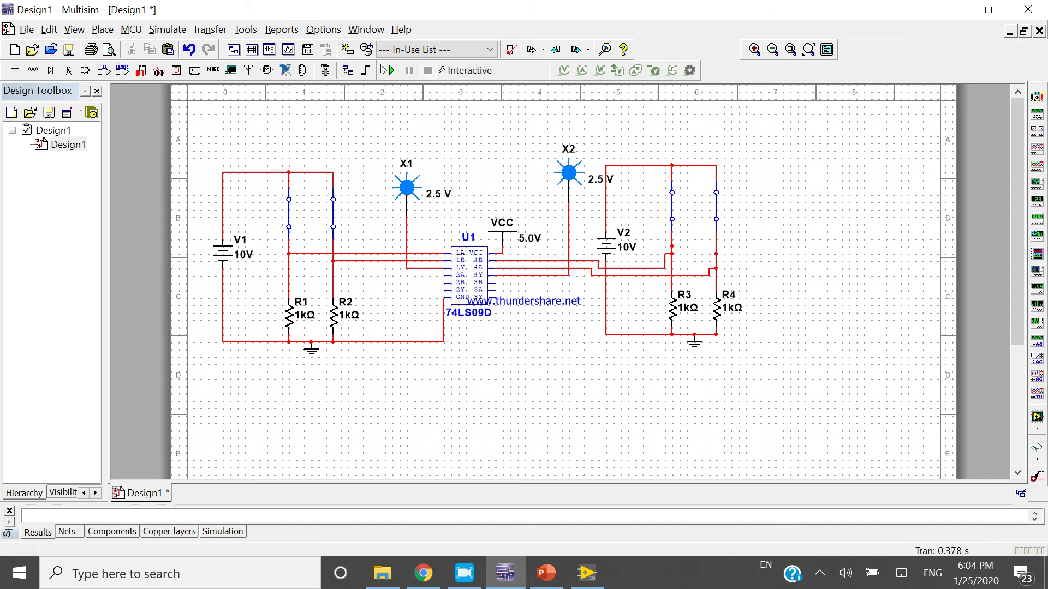
click(427, 71)
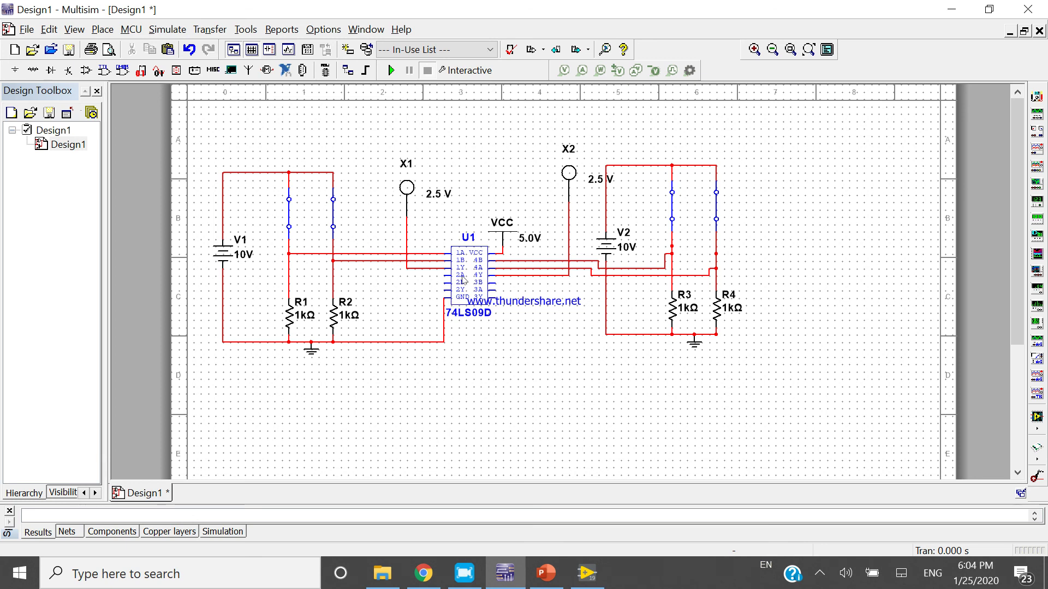
Step: Zoom in three wheel notches over U1 to enlarge the finished schematic
scroll(461, 279, up, 2)
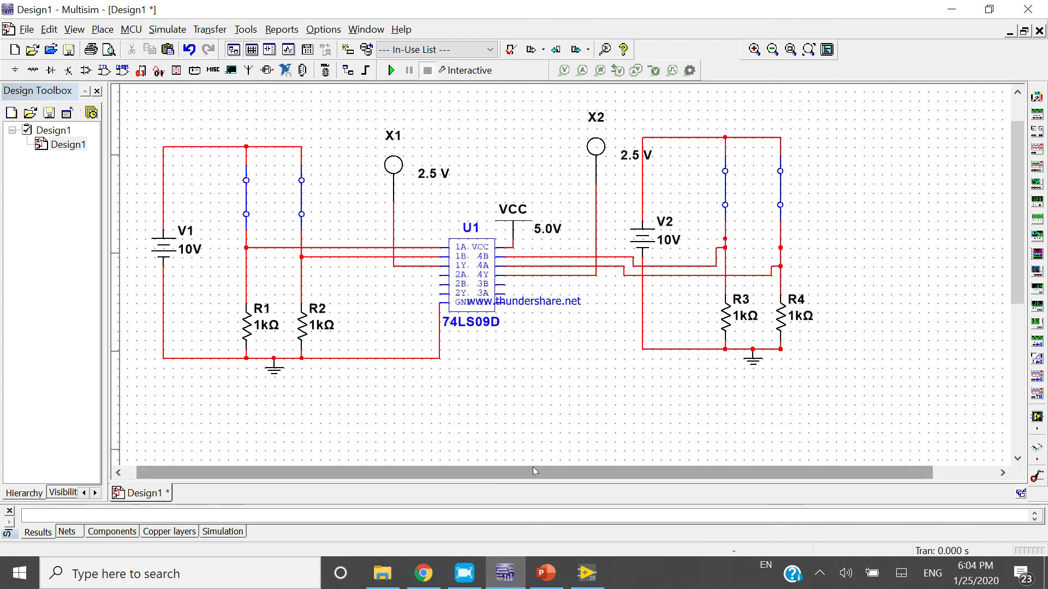